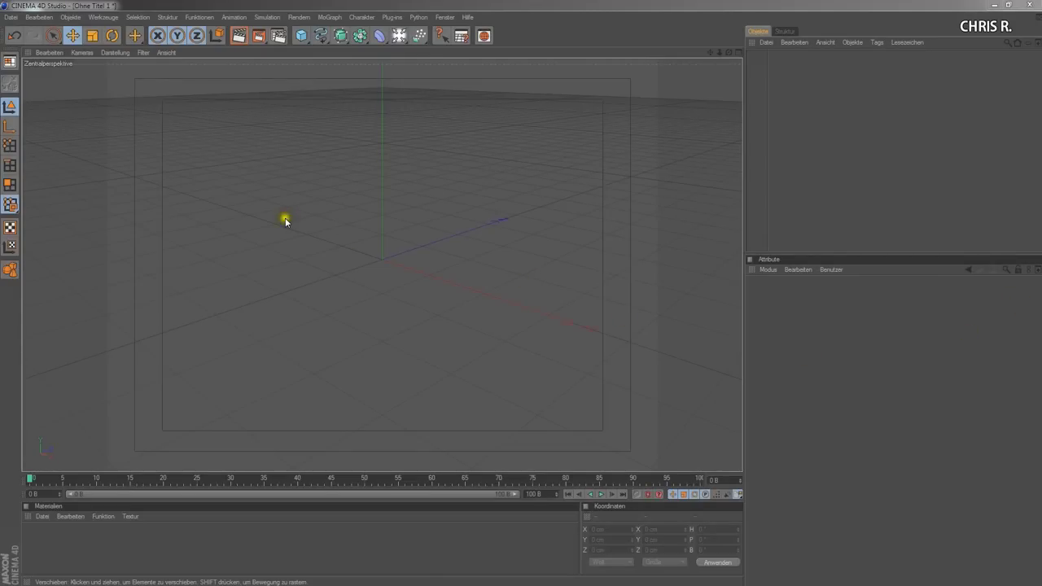
Create a Plane and lower it below the origin on Y.
click(301, 37)
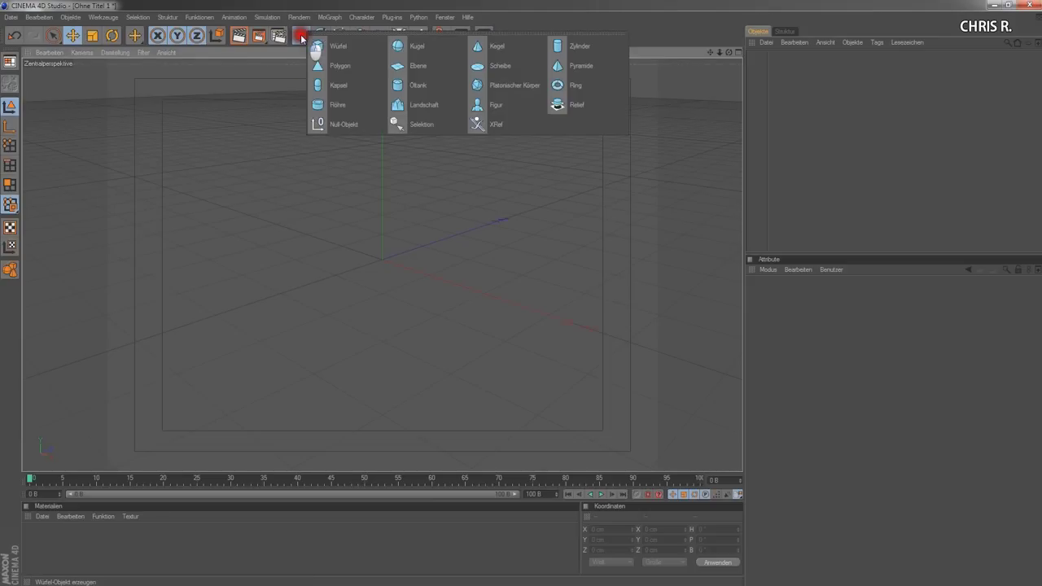
drag(302, 38, 417, 62)
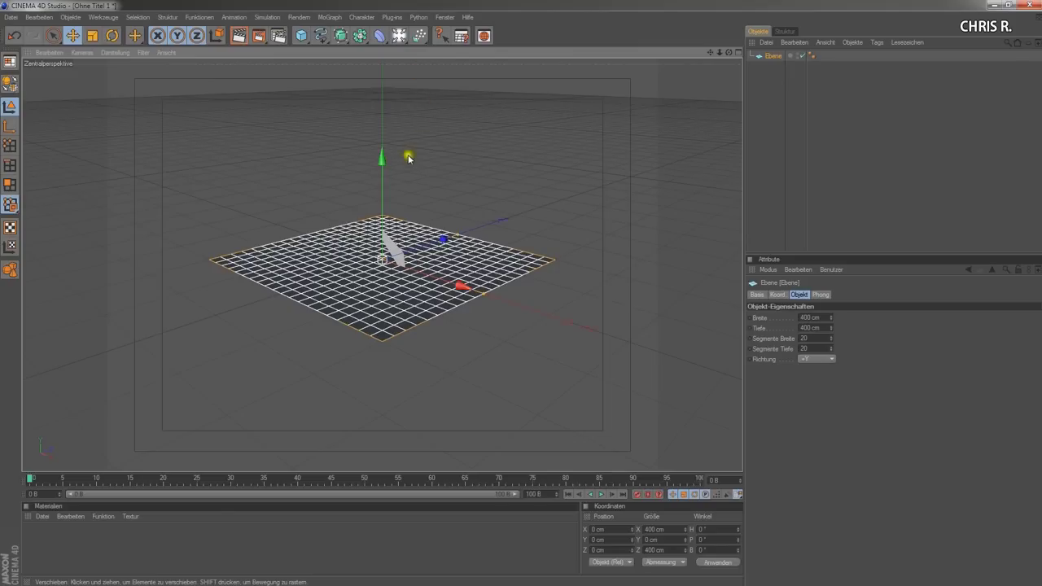
click(522, 294)
drag(522, 294, 382, 159)
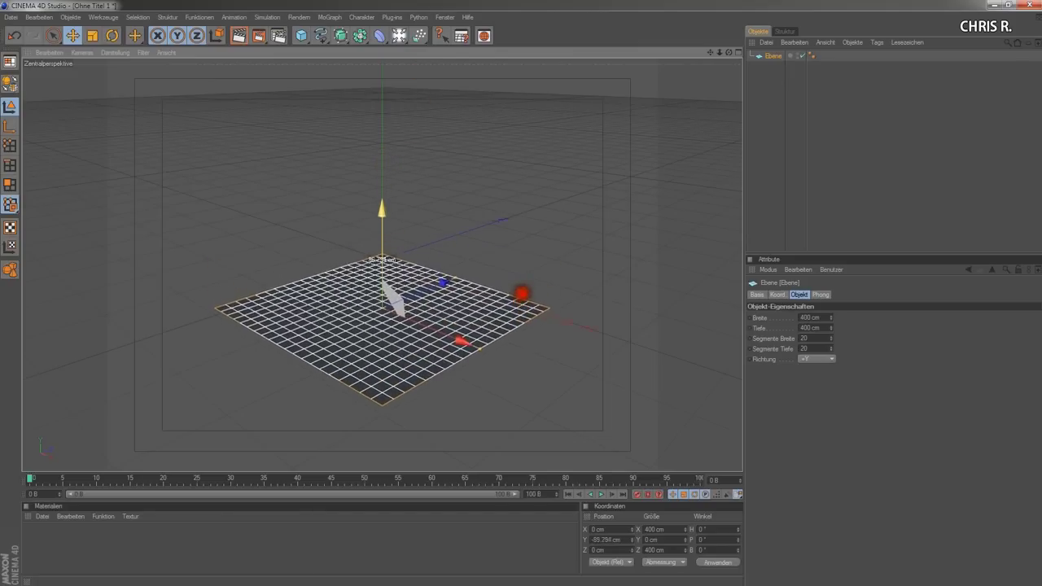
Add a second Plane above it and scale it down to about 216 cm.
drag(301, 36, 414, 69)
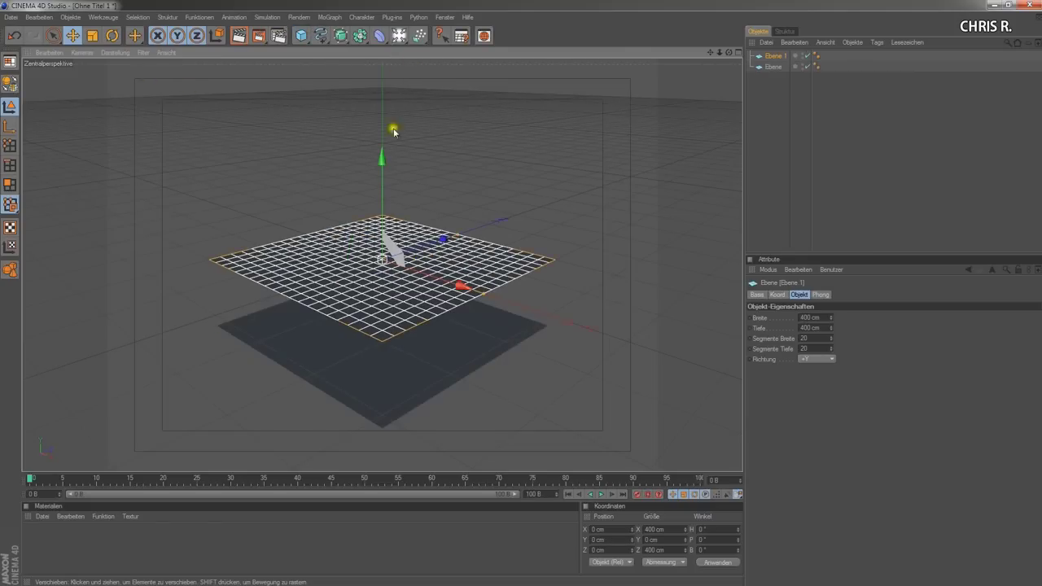
click(94, 36)
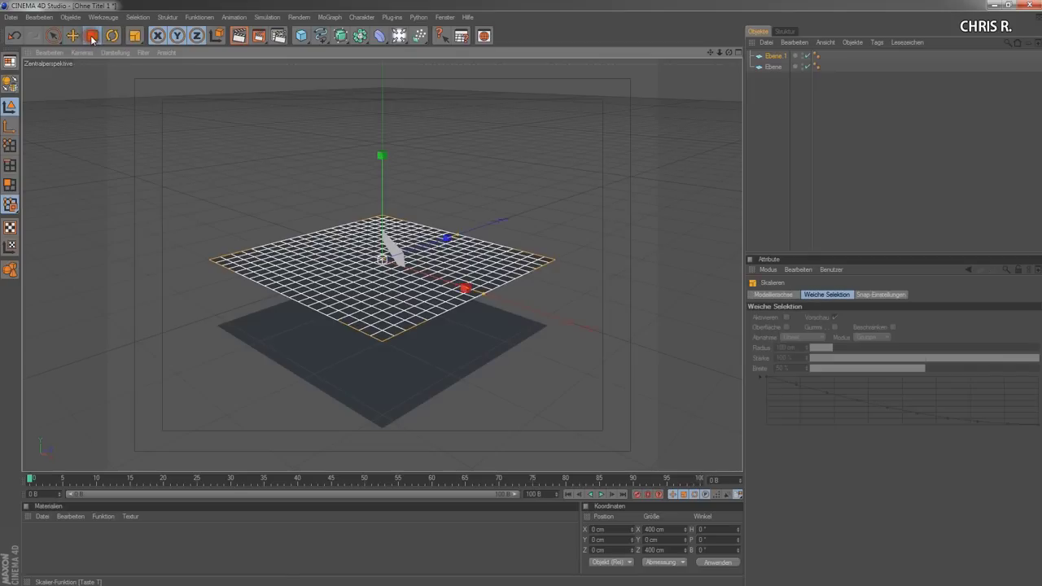
drag(521, 293, 440, 295)
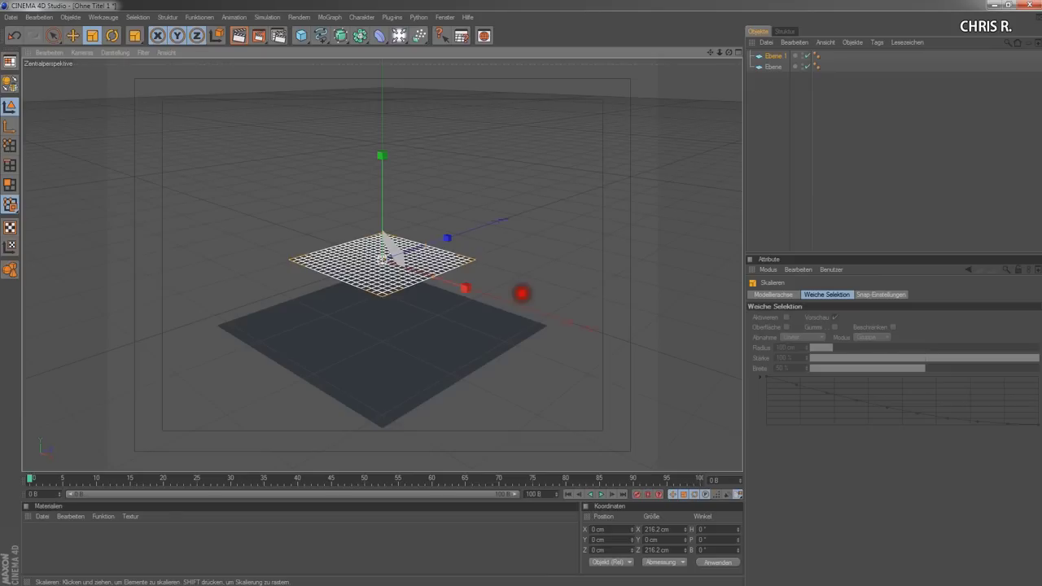
click(620, 174)
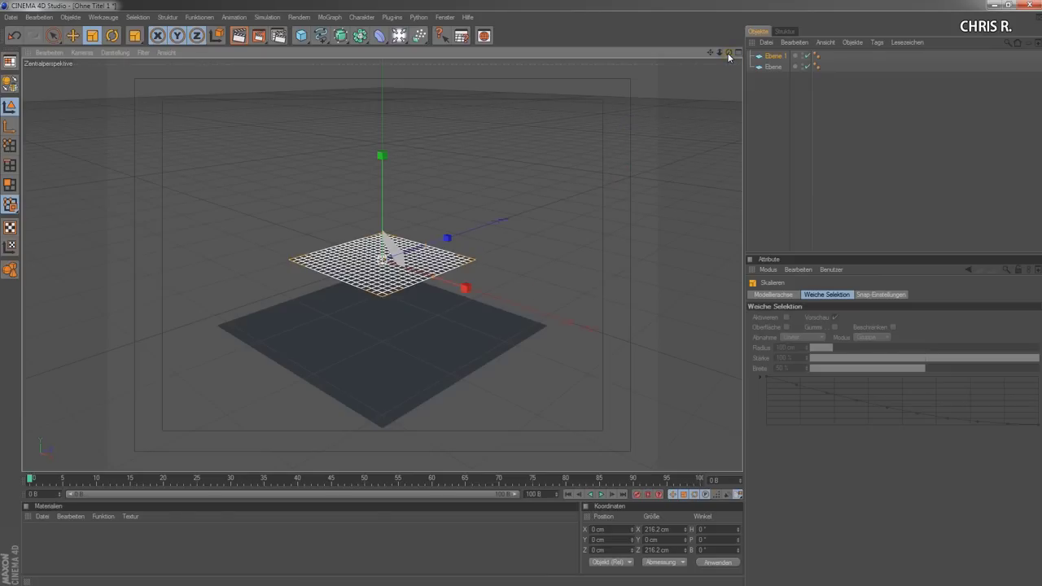
drag(728, 57, 522, 293)
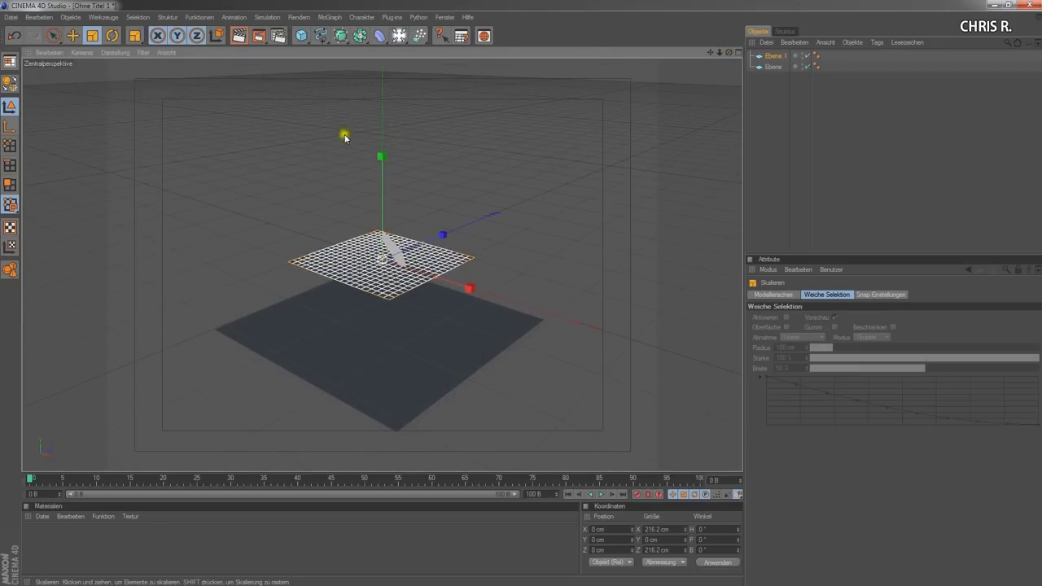
Create a Cube, shrink it to about 26 cm, and raise it about 200 cm, slightly left.
click(300, 37)
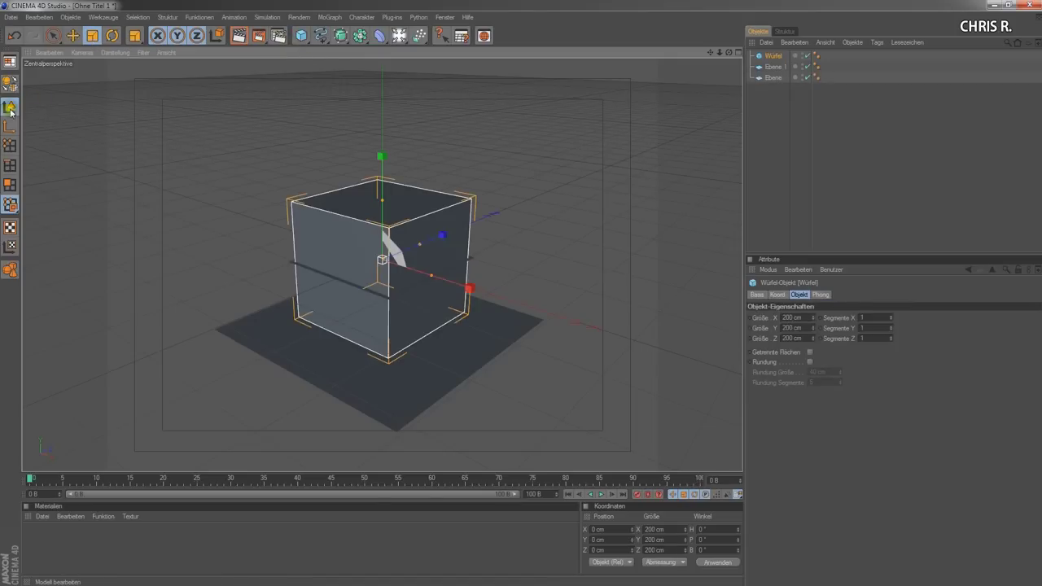
drag(521, 294, 645, 193)
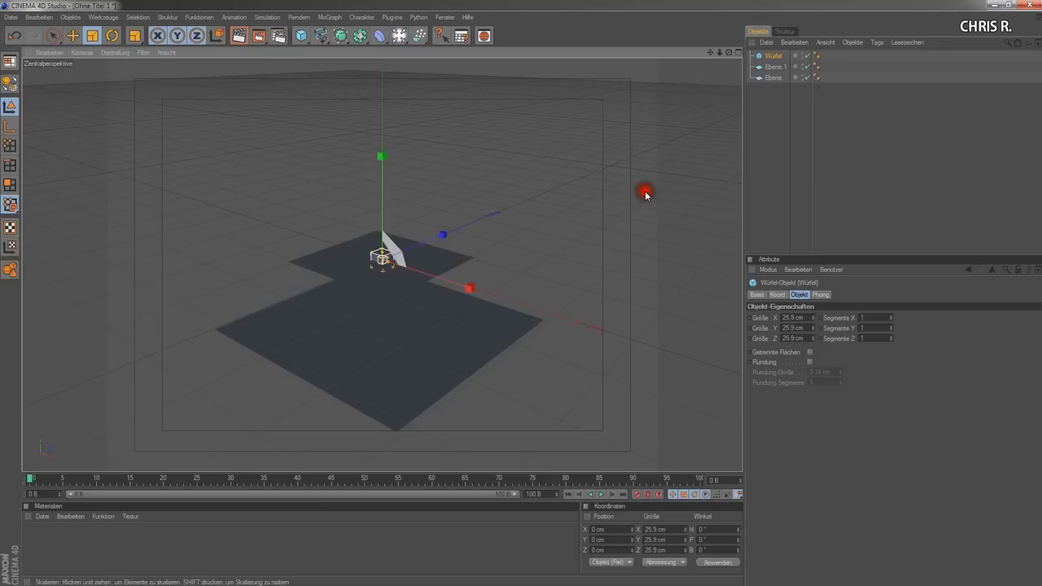
click(73, 35)
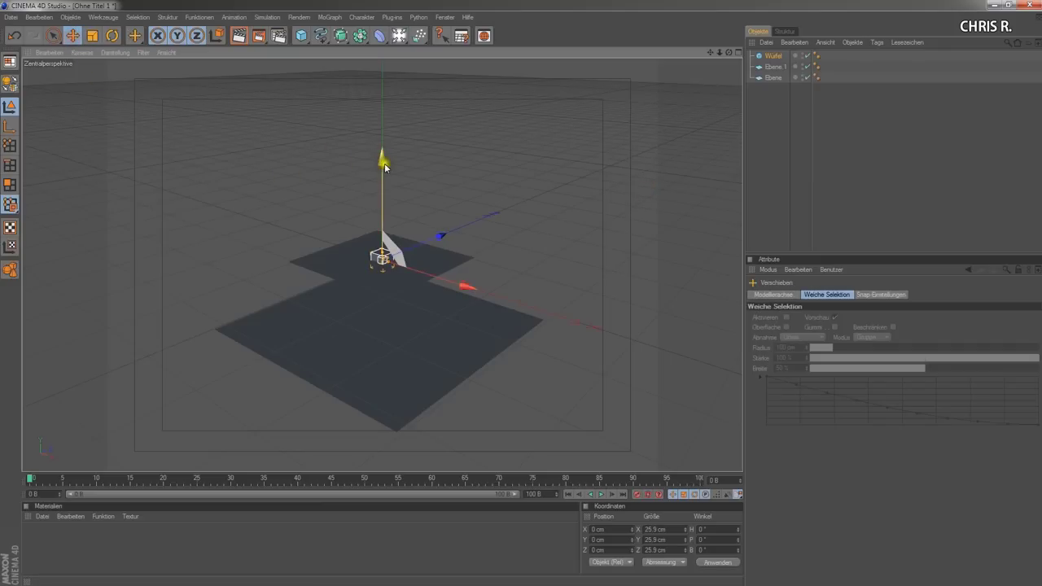
drag(383, 231, 383, 104)
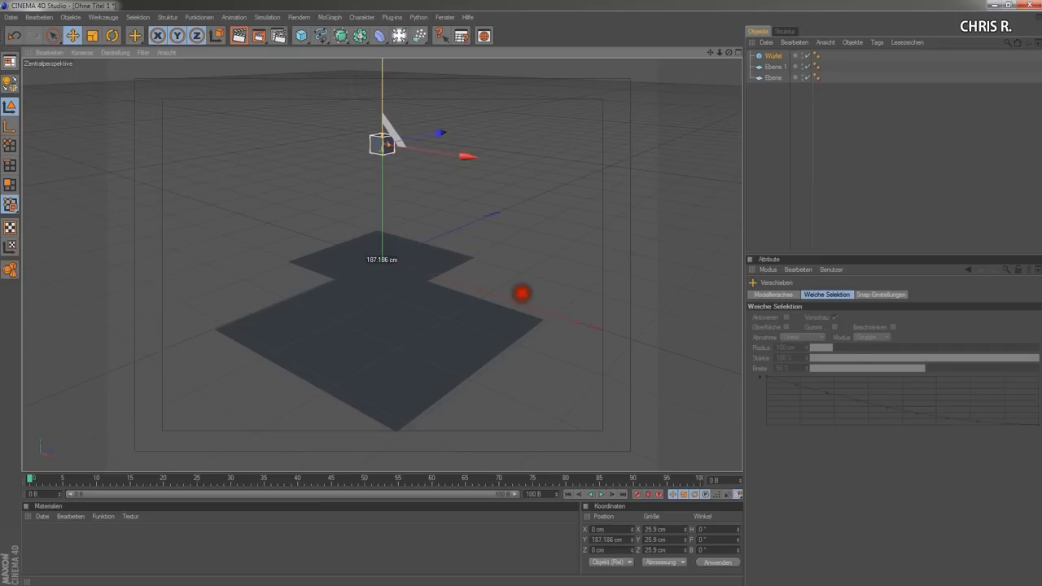
drag(477, 150, 457, 143)
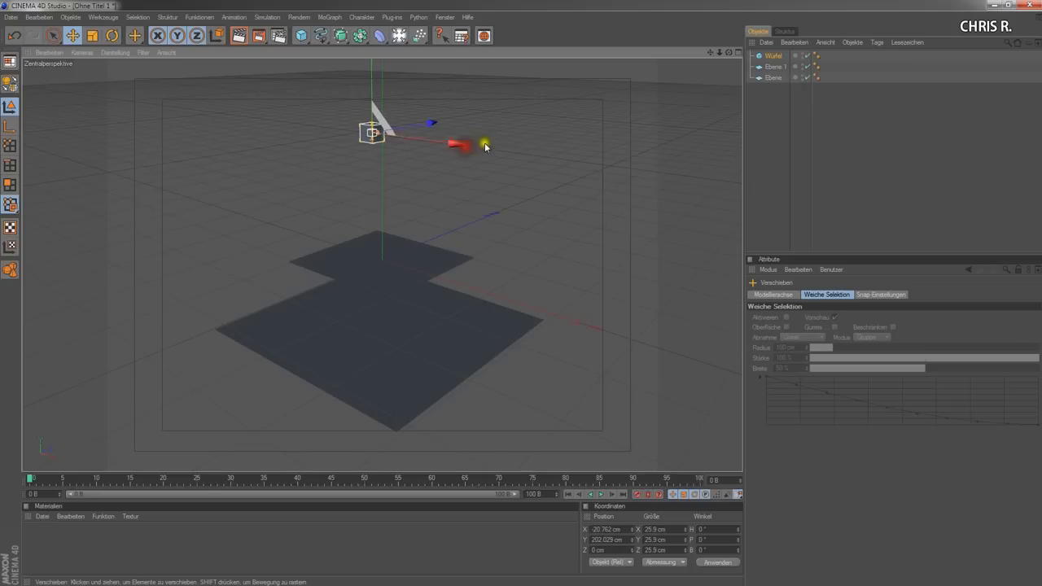
Add a Cylinder, shrink it to 46.6 cm tall, and lift it high above the planes.
click(301, 35)
drag(301, 35, 581, 43)
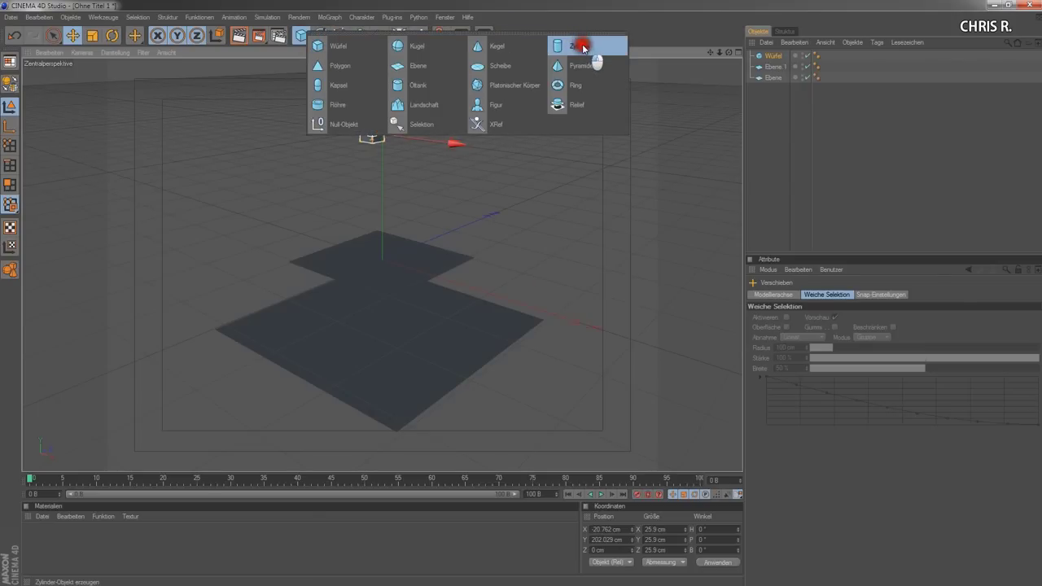
mouse_move(582, 44)
mouse_down()
mouse_move(369, 41)
mouse_move(574, 47)
mouse_up()
click(92, 36)
mouse_move(661, 254)
mouse_down()
mouse_move(513, 293)
mouse_move(556, 256)
mouse_up()
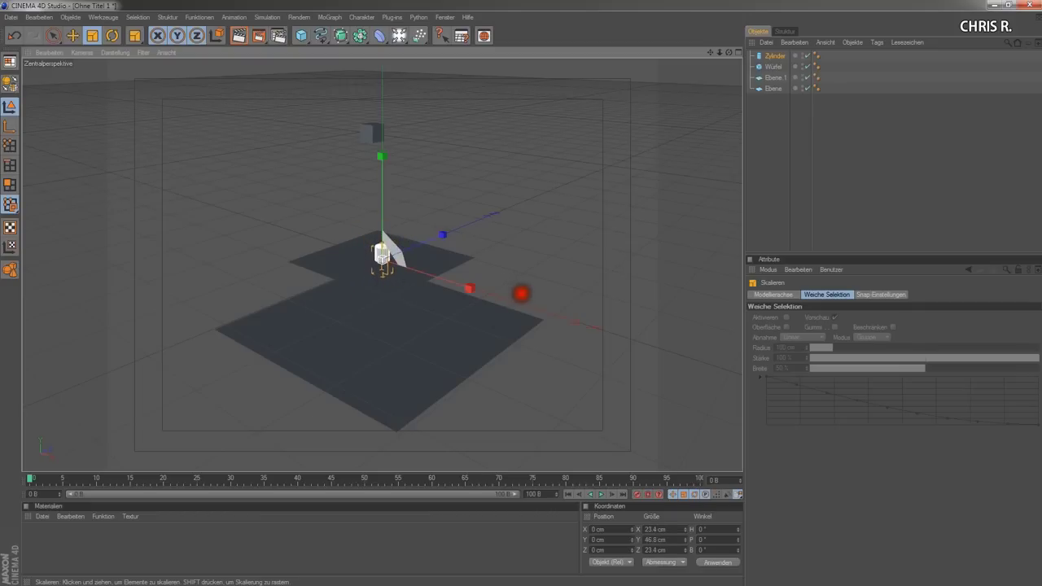
click(73, 36)
drag(521, 293, 522, 293)
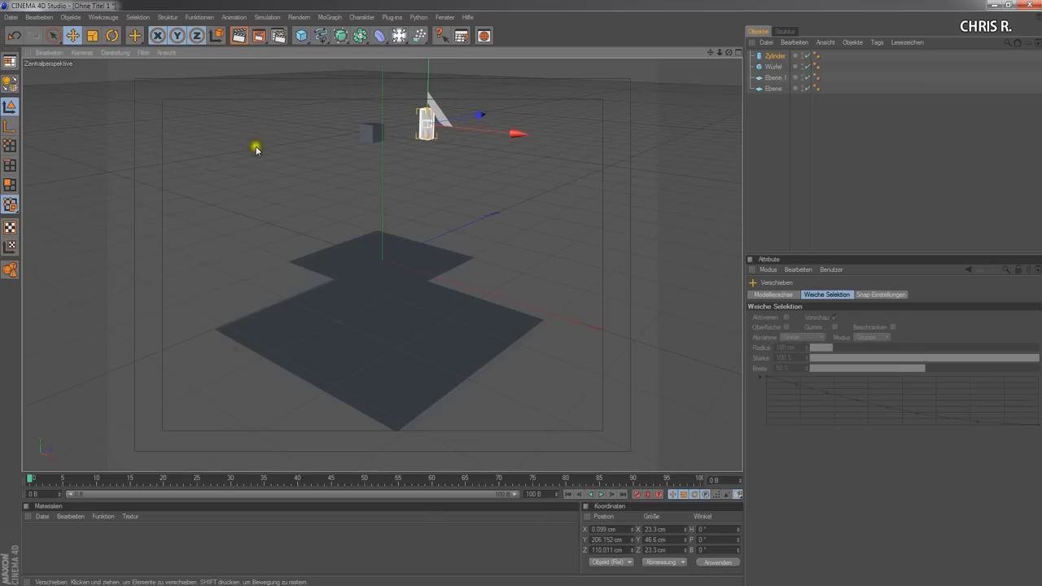
drag(301, 35, 416, 46)
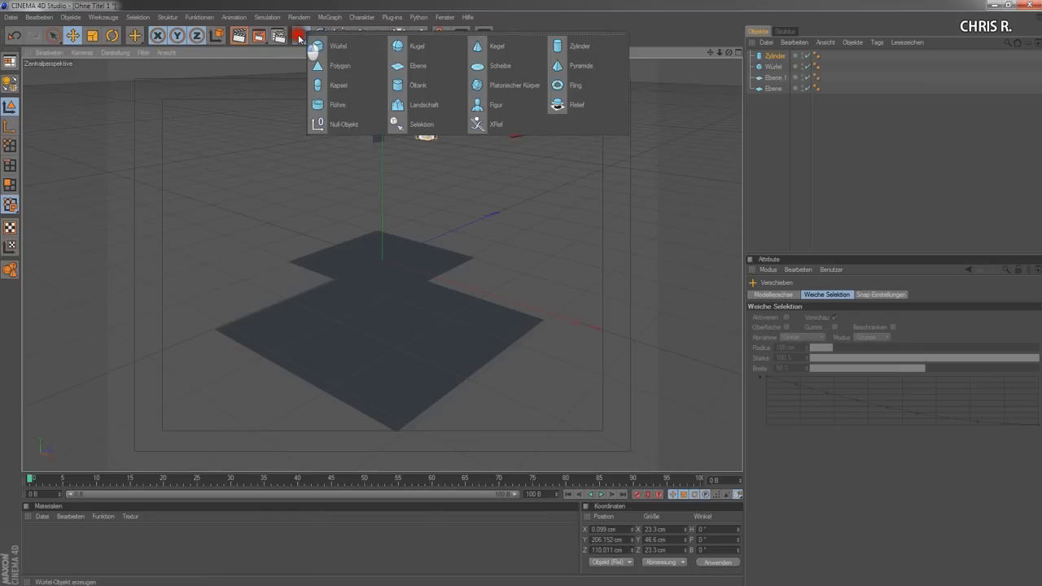
Create a Sphere, shrink it to about 22 cm, and raise it high above the planes.
click(416, 45)
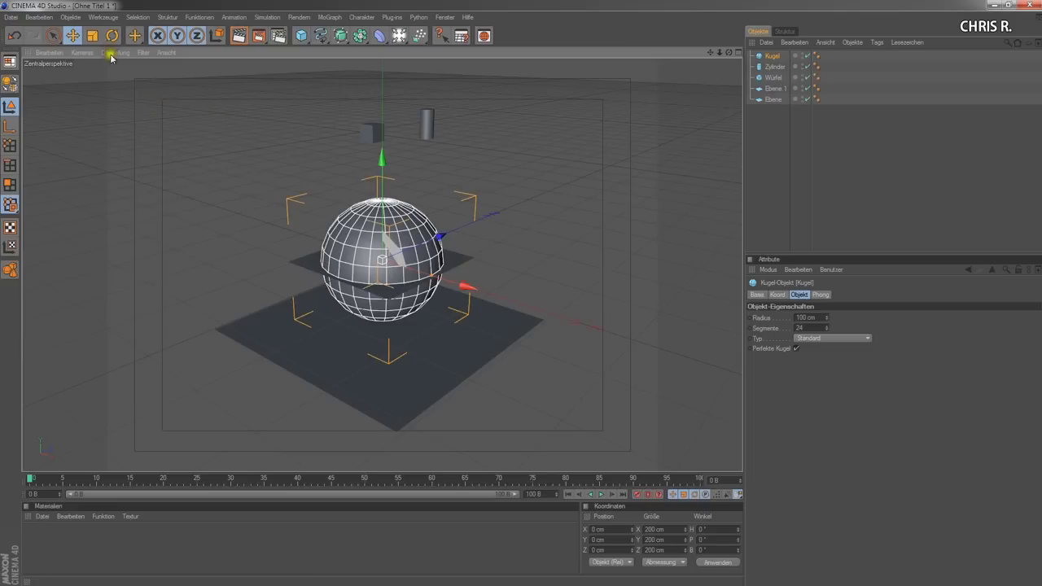
click(94, 36)
mouse_move(521, 293)
mouse_down()
mouse_move(472, 295)
mouse_move(521, 293)
mouse_up()
click(73, 36)
drag(371, 161, 521, 293)
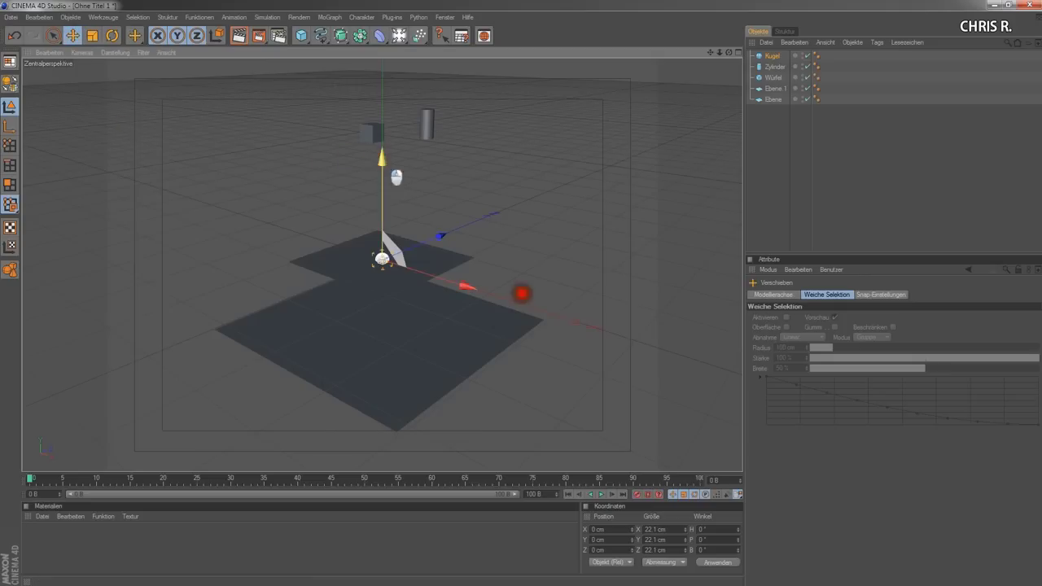
drag(381, 127, 382, 127)
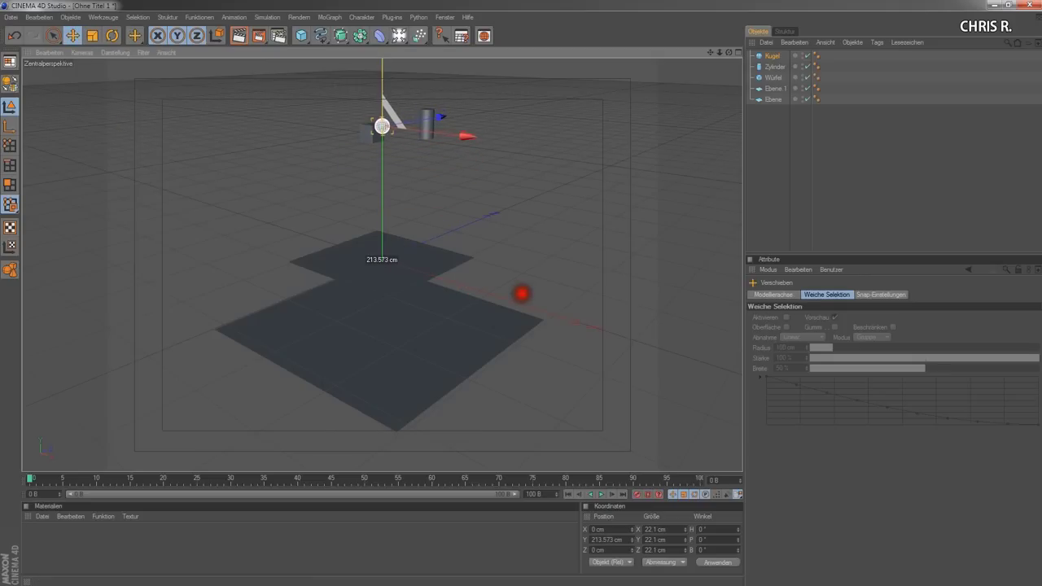
Copy and paste the sphere Kugel four times to get spheres up to Kugel 4.
click(768, 55)
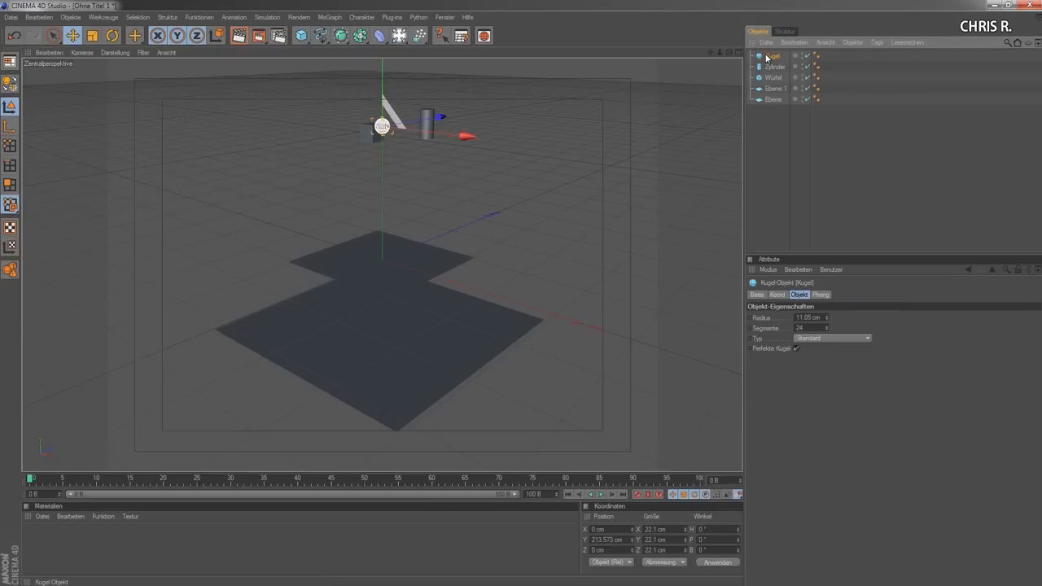
key(ctrl+c)
key(ctrl+v)
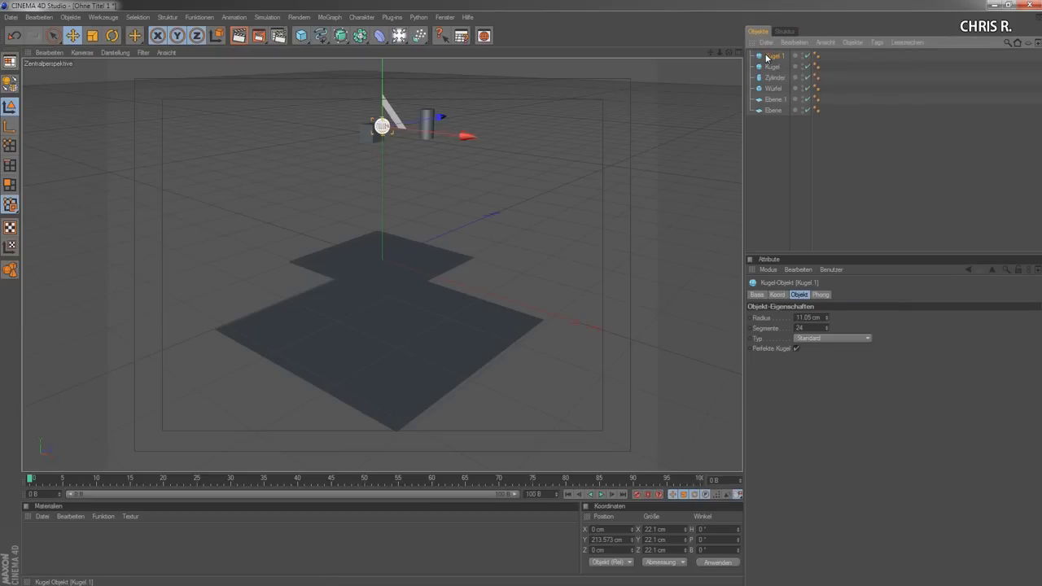
drag(763, 60, 773, 68)
key(ctrl+v)
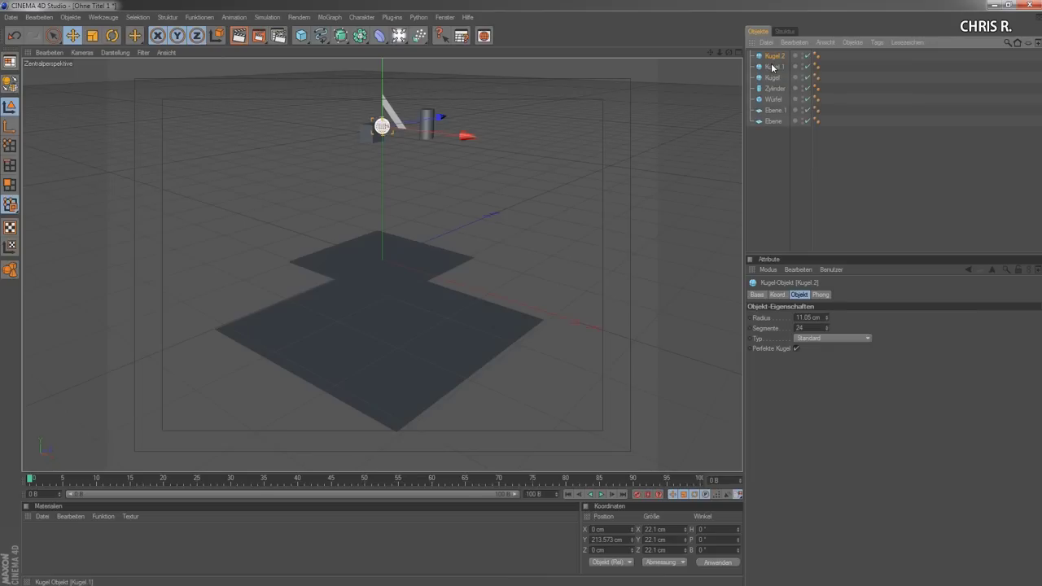
key(ctrl+v)
key(ctrl+v)
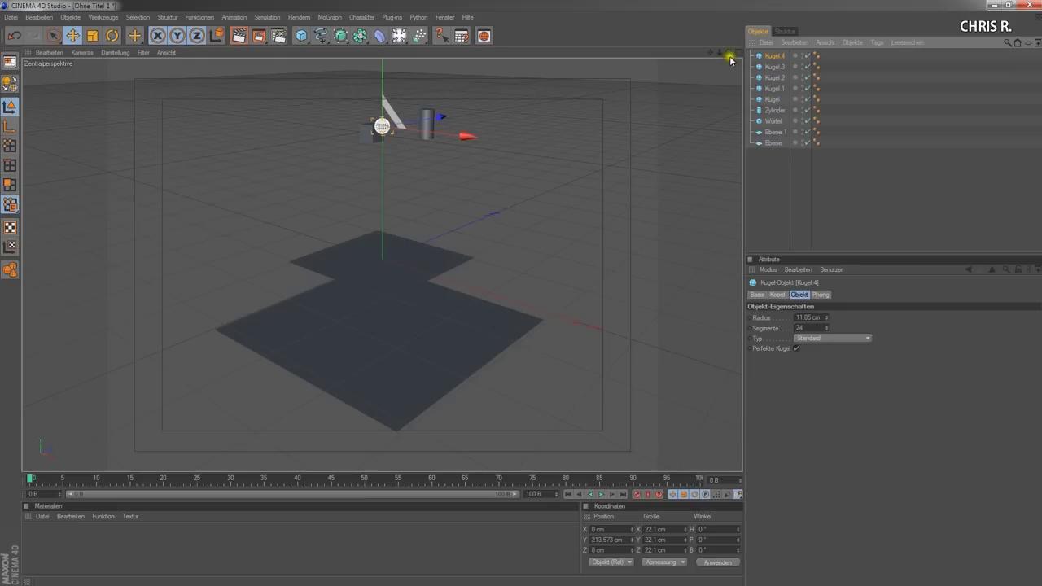
drag(727, 55, 522, 293)
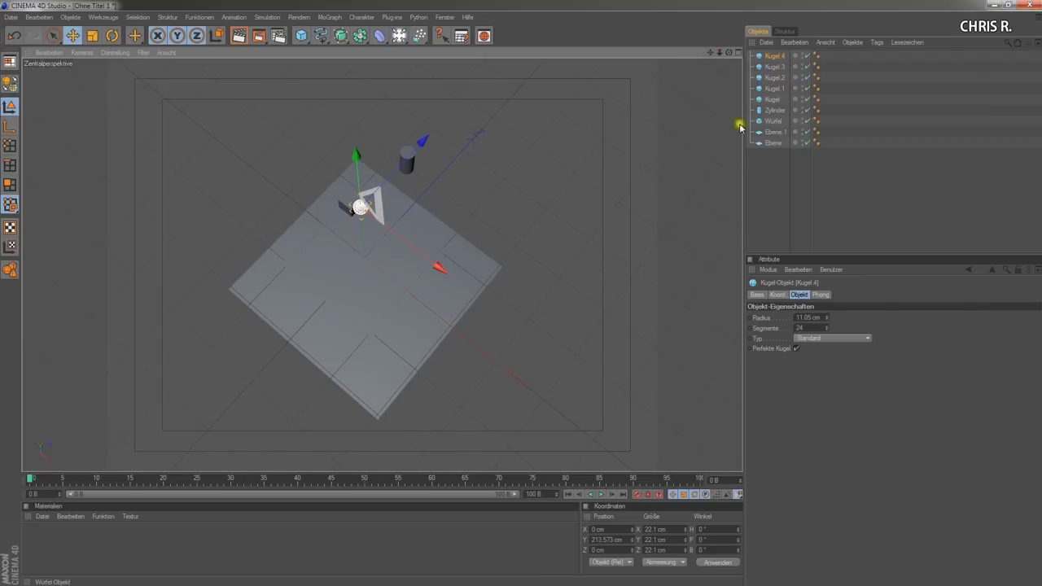
Shift Kugel 4 about 32 cm along X, and move Kugel 3 and Kugel 2 apart along Z.
drag(441, 273, 522, 293)
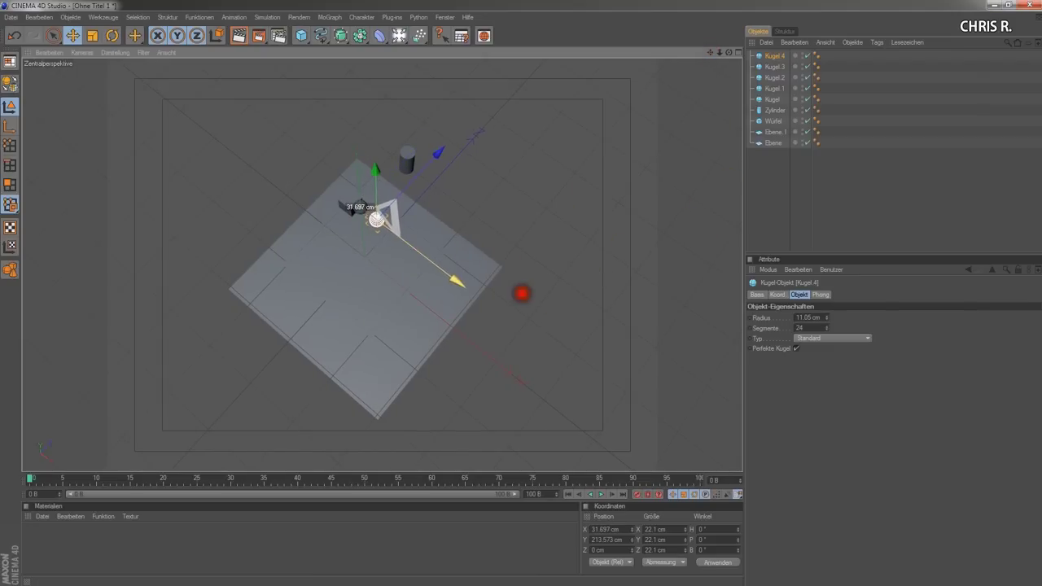
drag(720, 52, 710, 49)
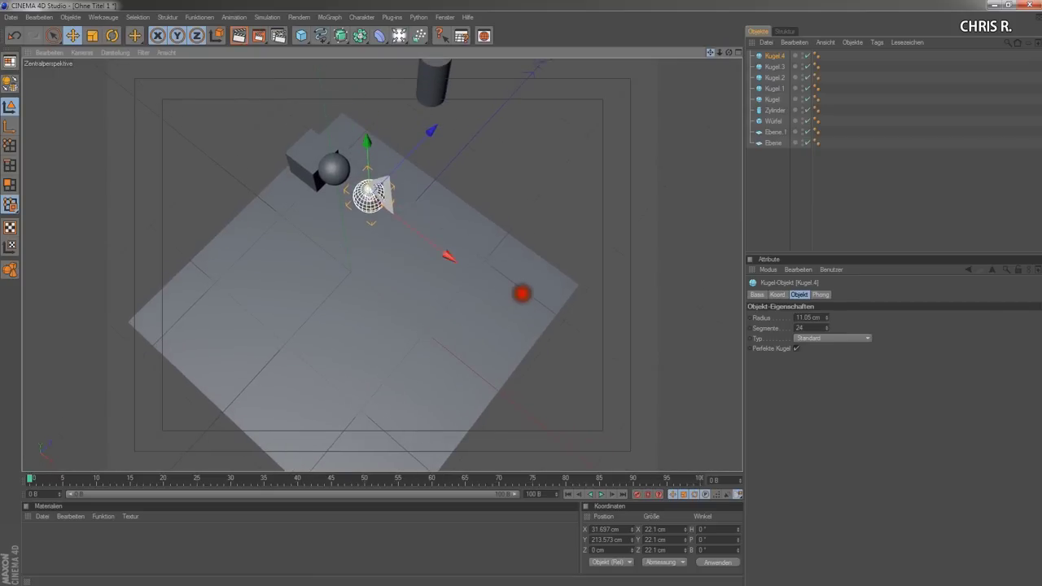
click(770, 68)
drag(399, 105, 522, 293)
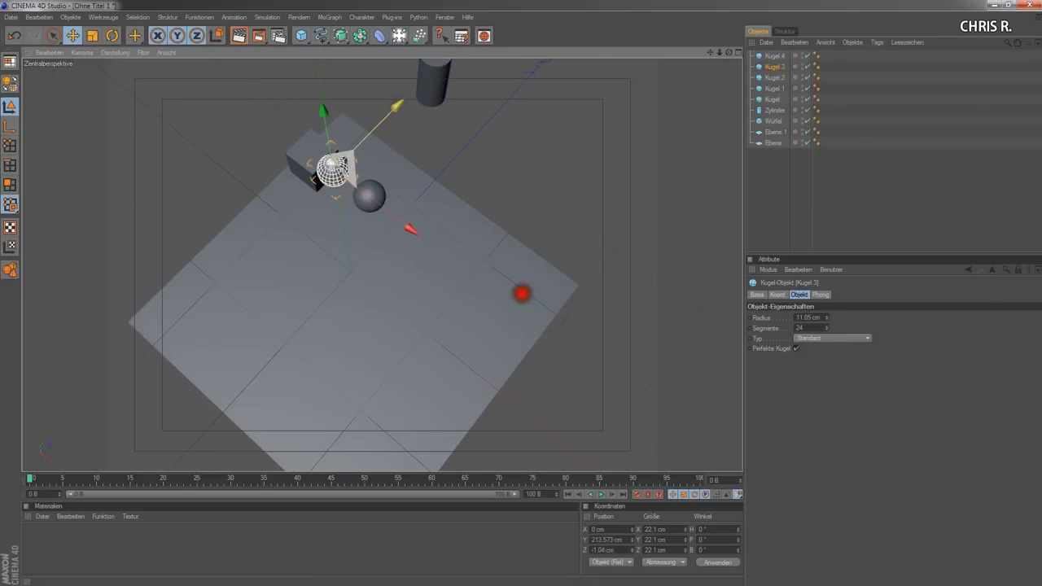
click(768, 78)
drag(522, 292, 522, 293)
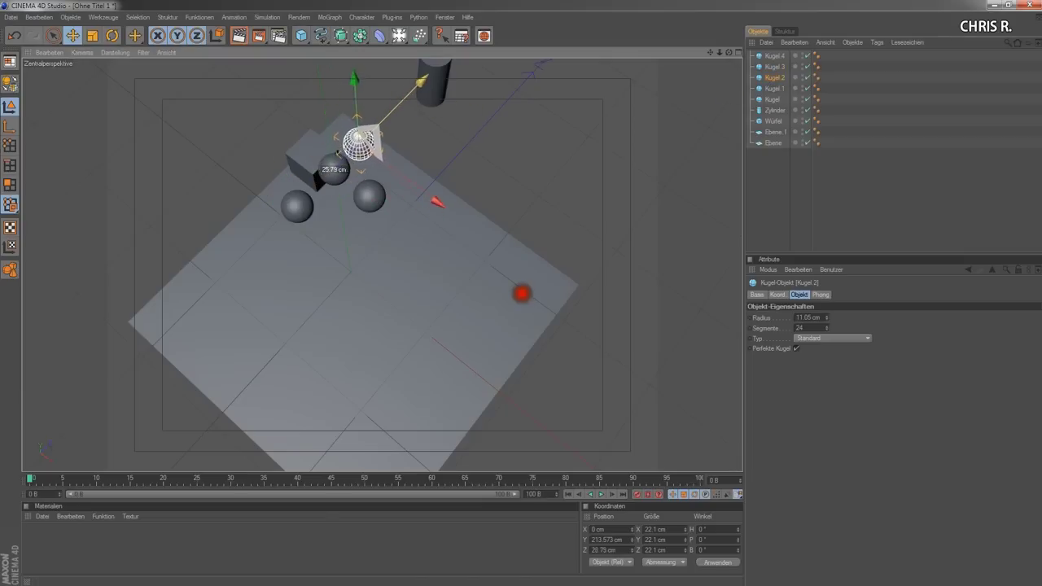
Move Kugel.1 about 60 cm along X and Kugel out to X 77.527 cm.
click(773, 88)
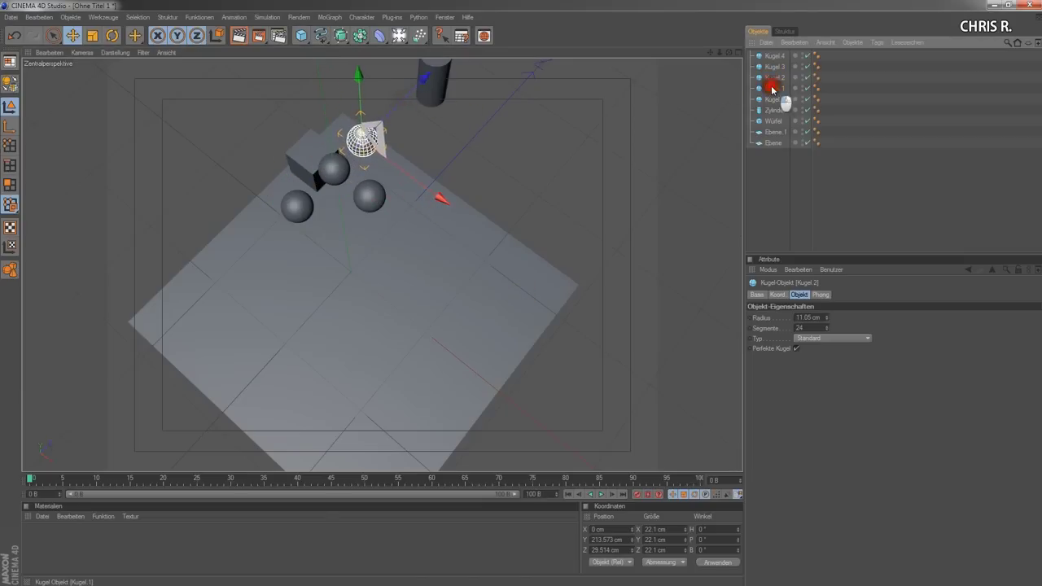
drag(414, 226, 521, 295)
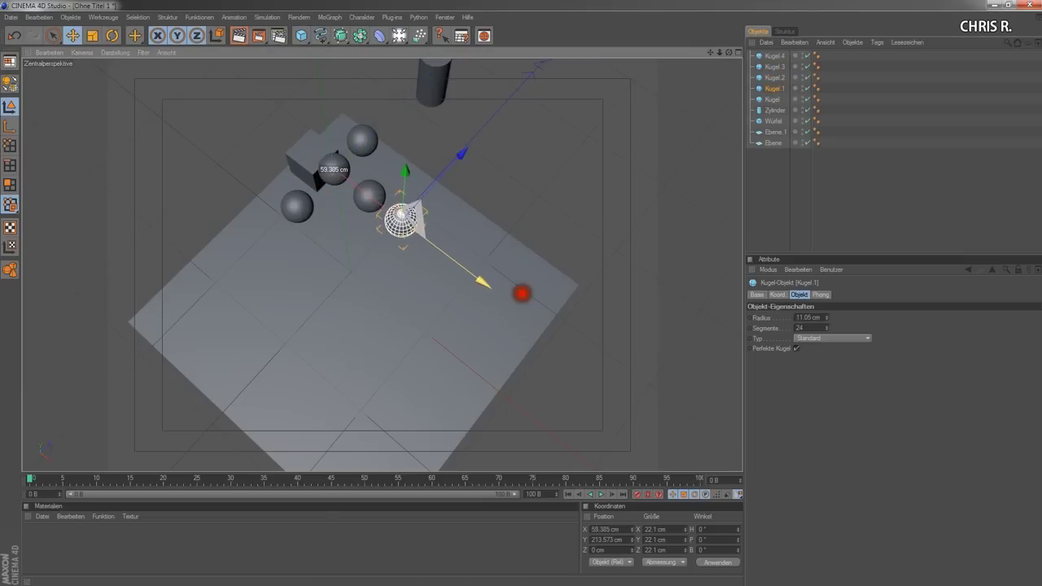
click(772, 99)
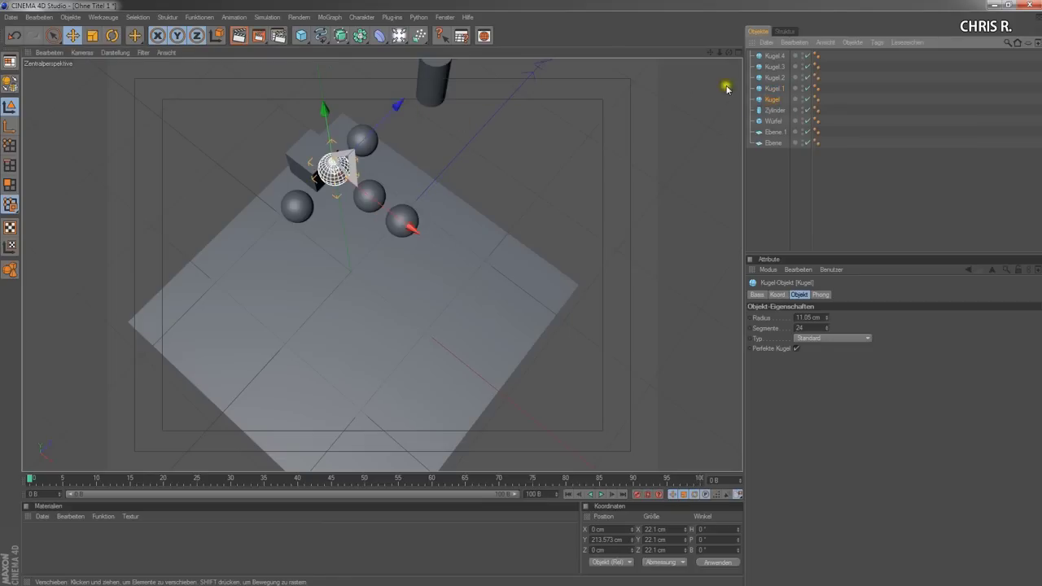
mouse_move(711, 53)
mouse_down()
mouse_move(717, 61)
mouse_move(643, 156)
mouse_up()
drag(446, 242, 528, 324)
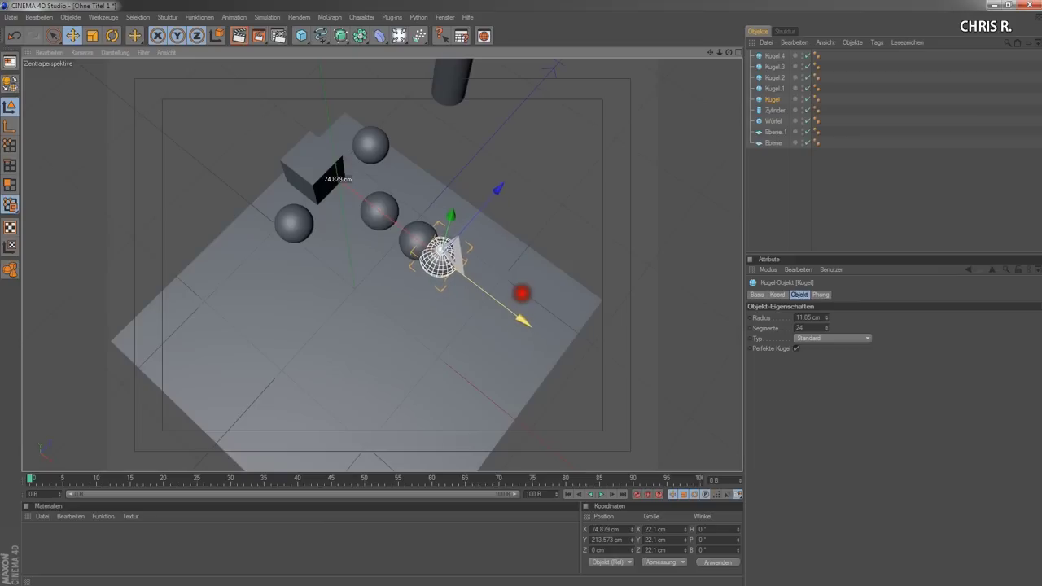
drag(528, 324, 519, 295)
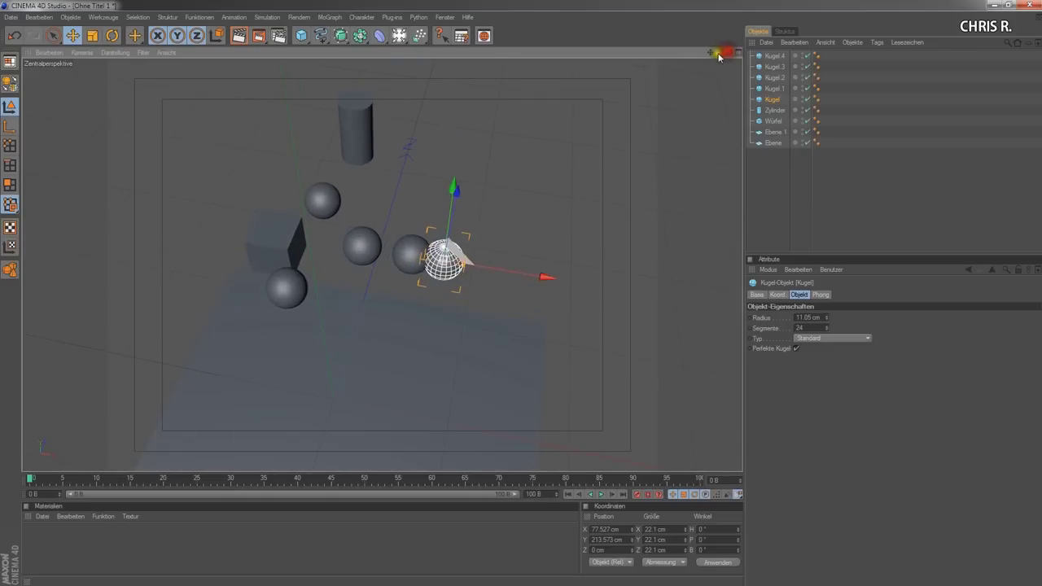
drag(710, 51, 714, 50)
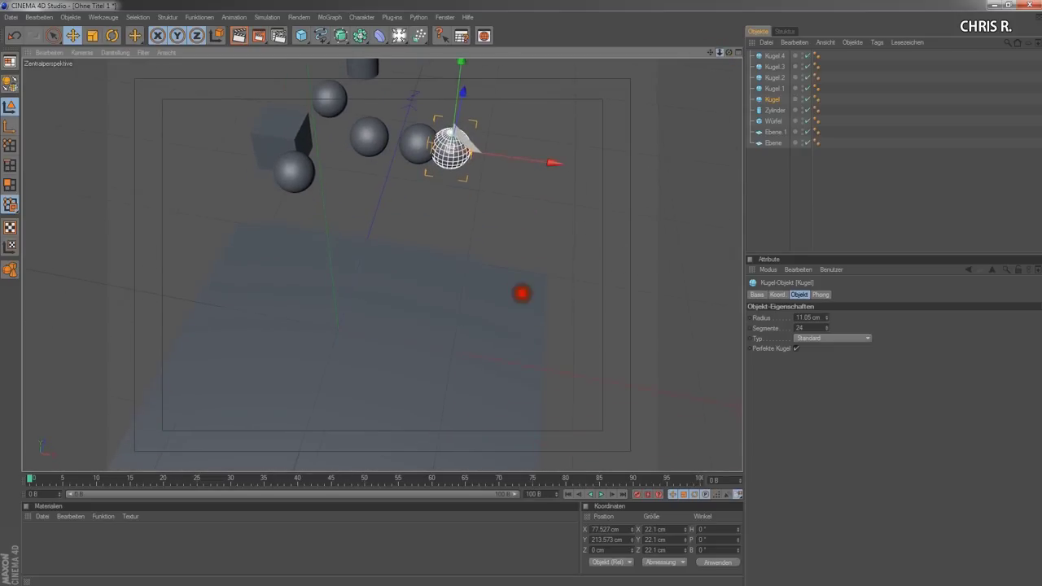
drag(521, 293, 728, 49)
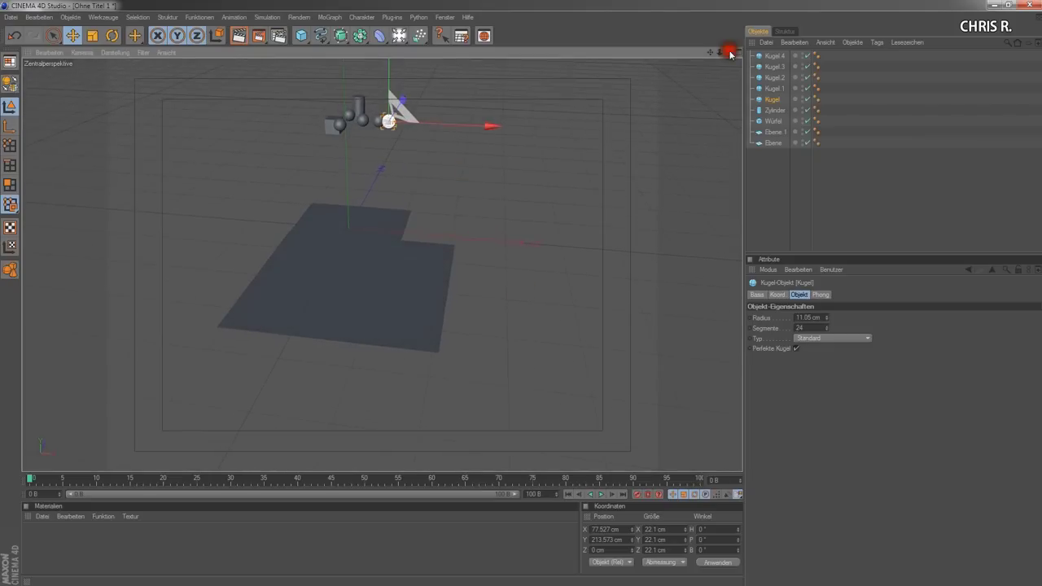
Select all nine objects, including Ebene, and add a Dynamics Body tag to each.
drag(847, 180, 757, 41)
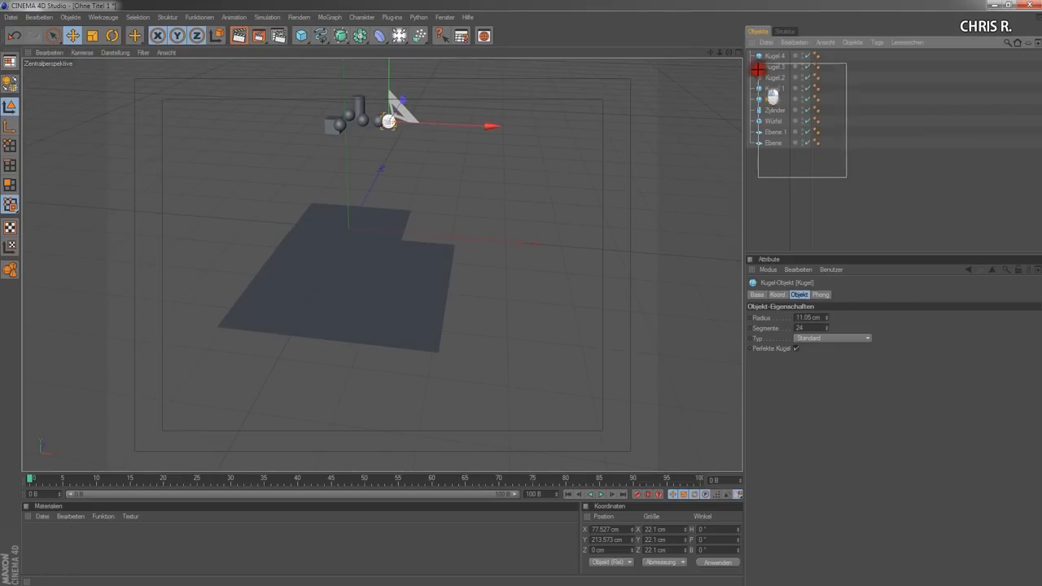
click(771, 143)
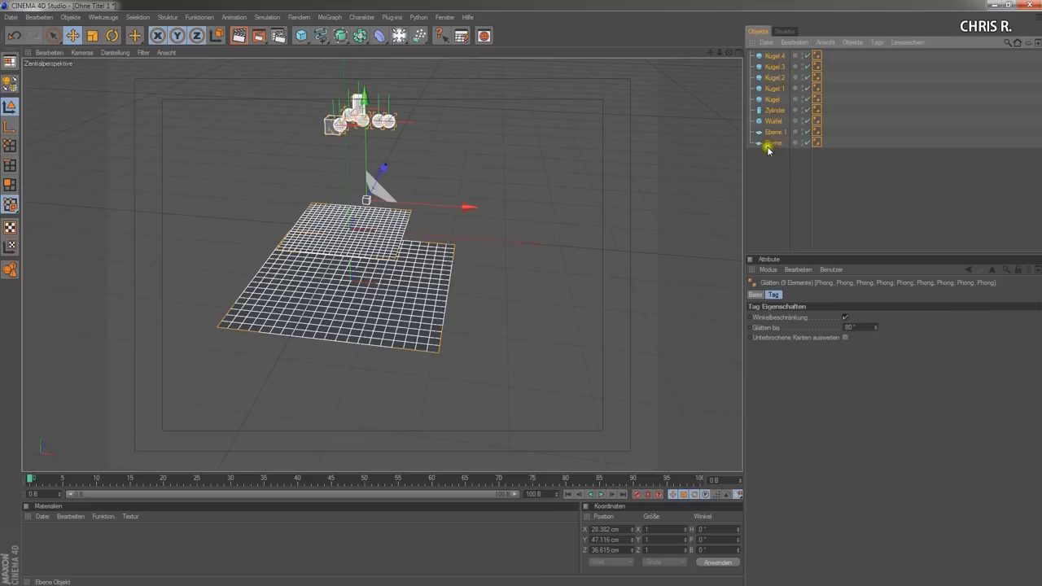
right_click(771, 145)
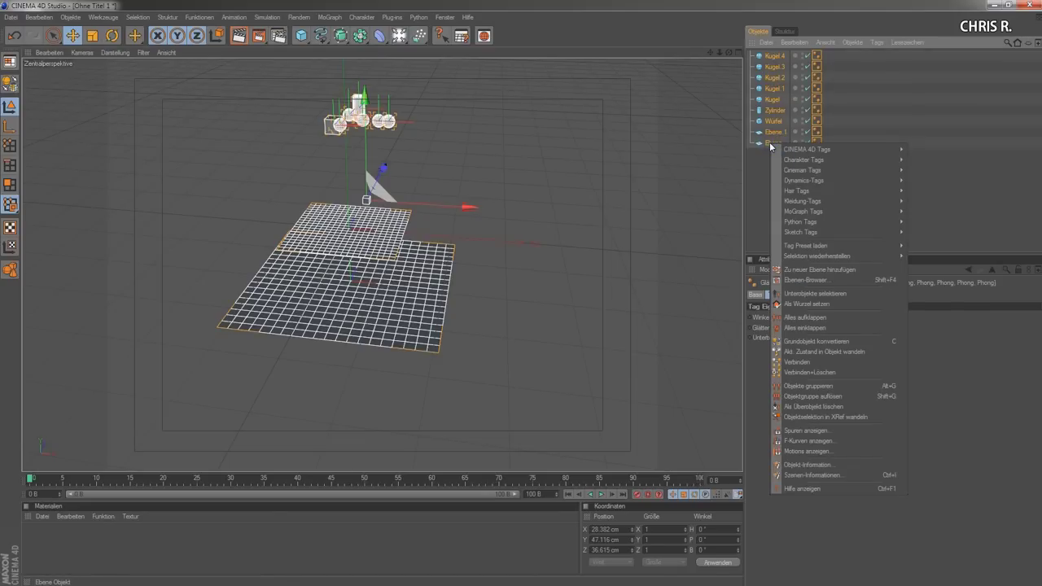
click(798, 181)
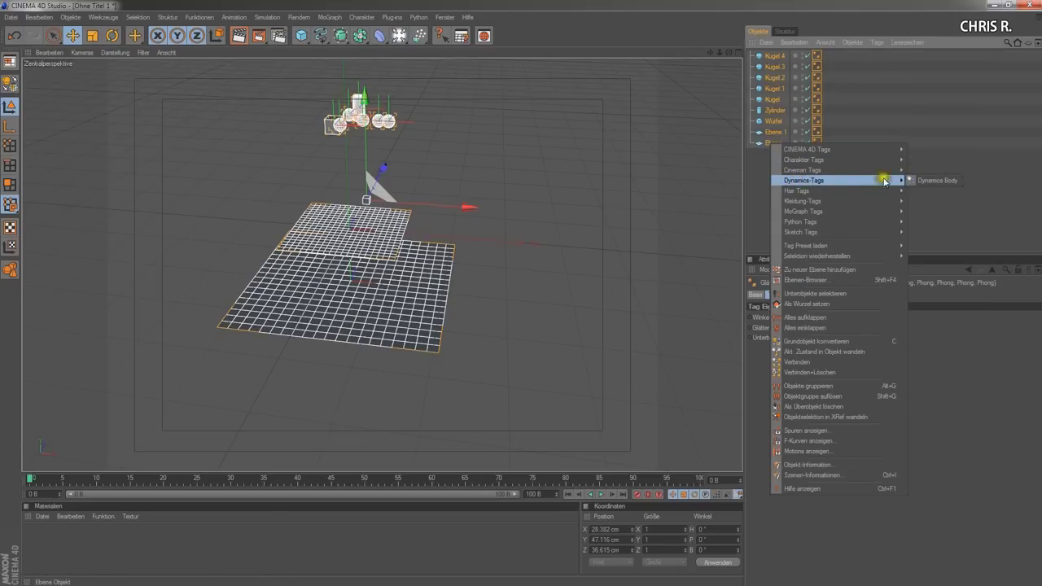
click(929, 180)
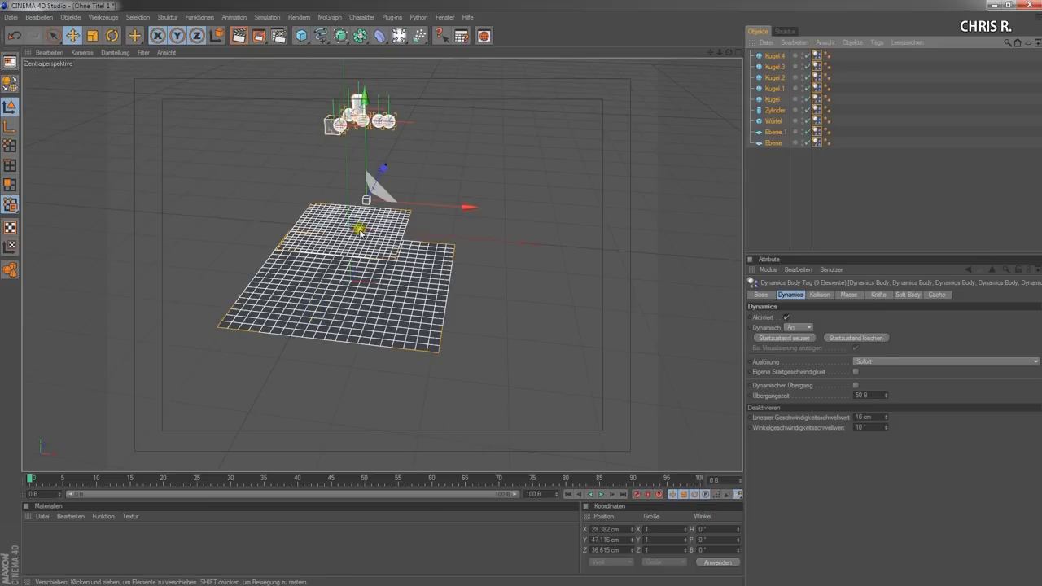
click(601, 495)
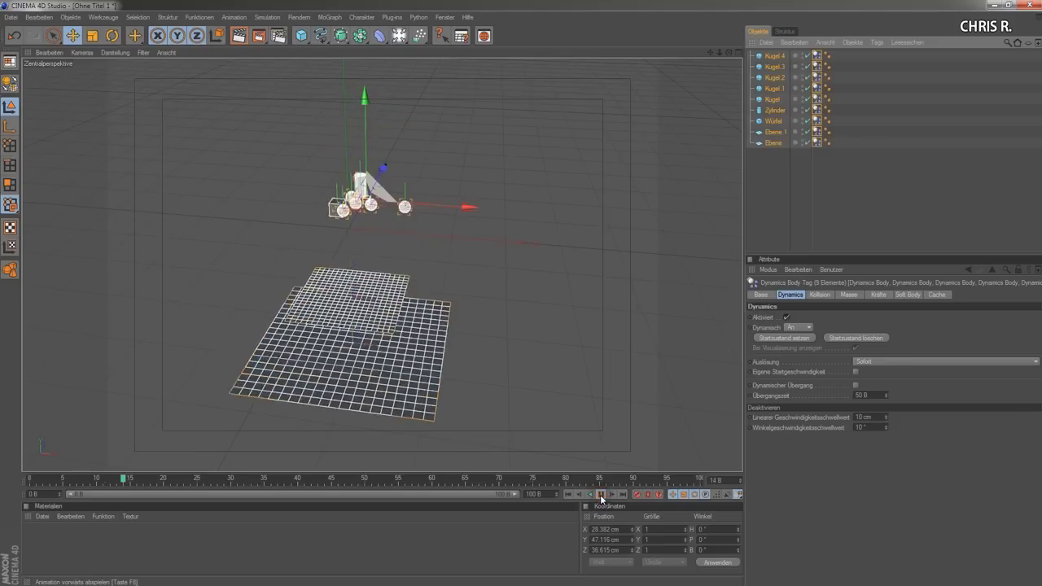
click(599, 496)
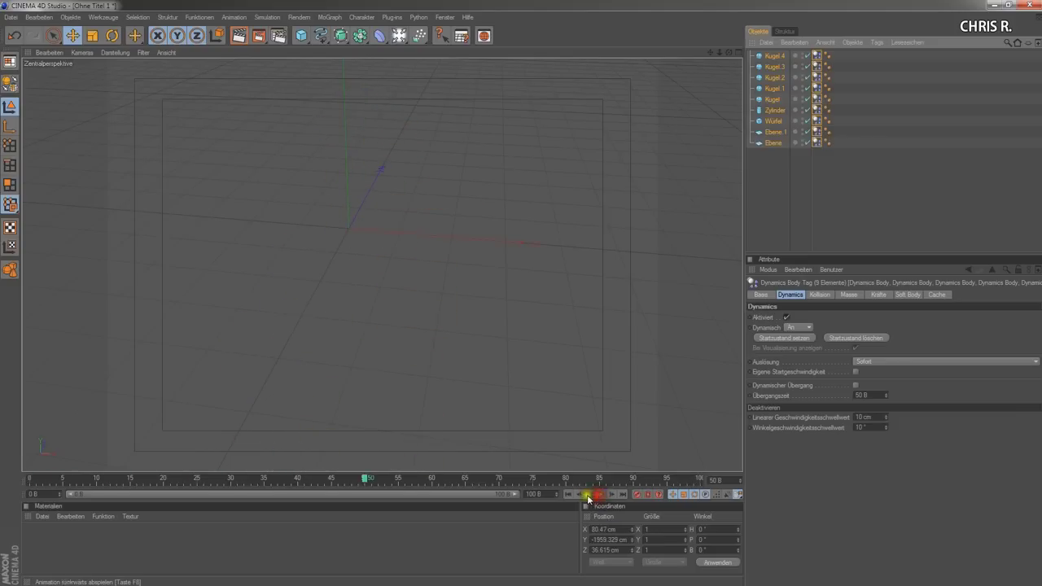
click(570, 495)
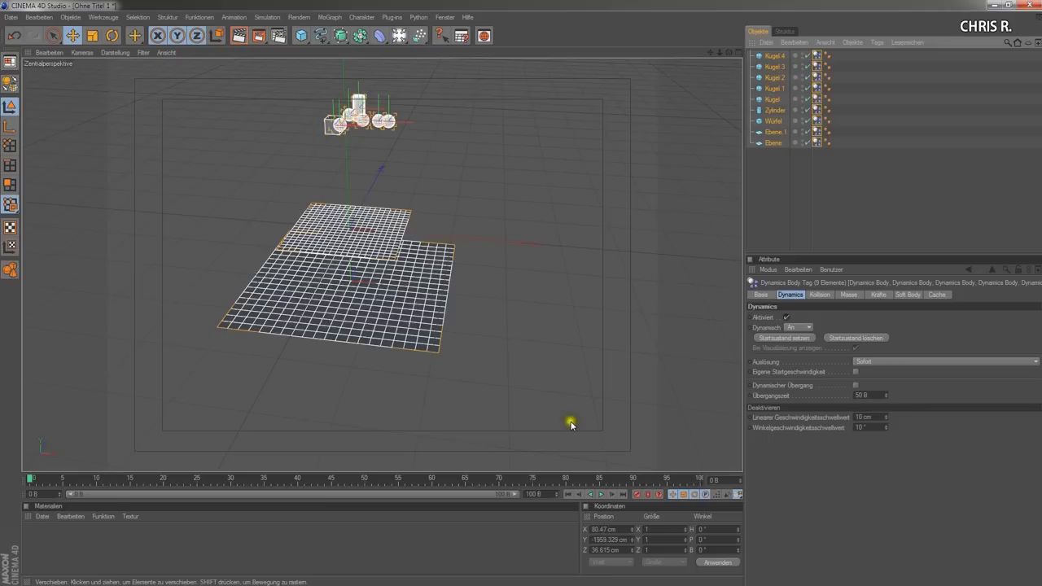
click(601, 495)
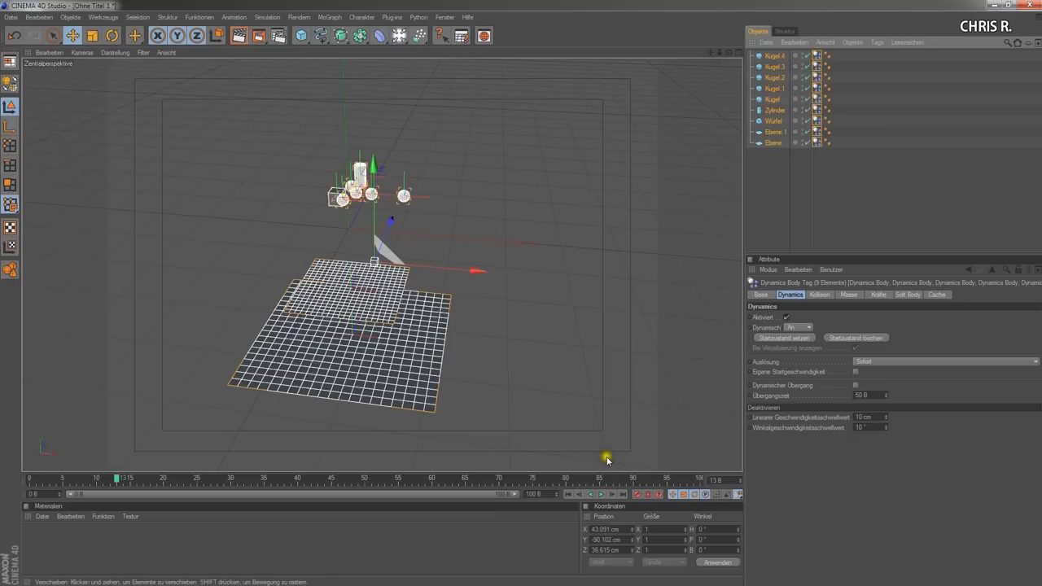
click(566, 494)
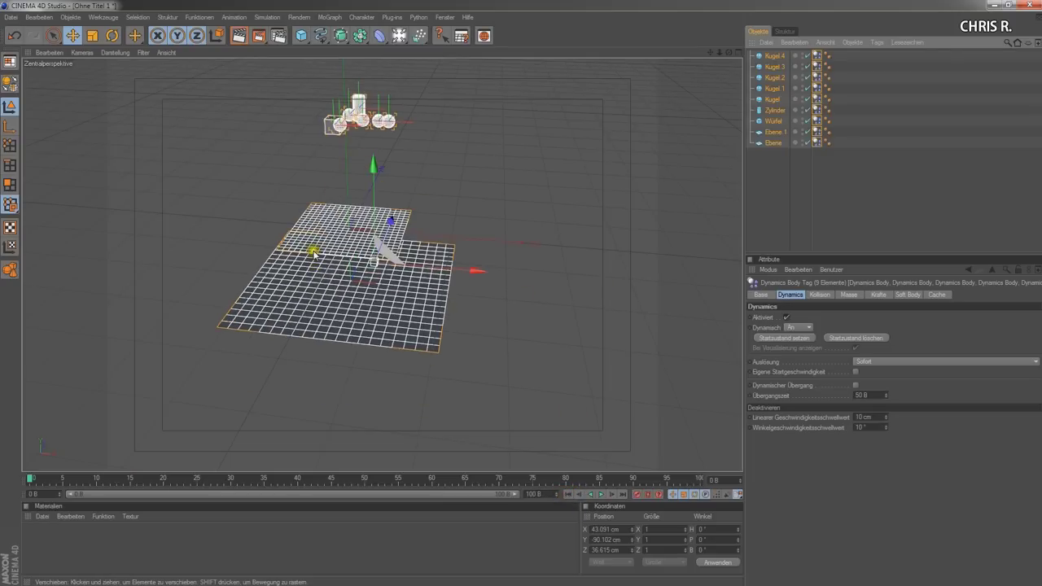
Select the Dynamics Body tags of Ebene and Ebene 1 and set Dynamisch to Aus.
drag(760, 169, 832, 126)
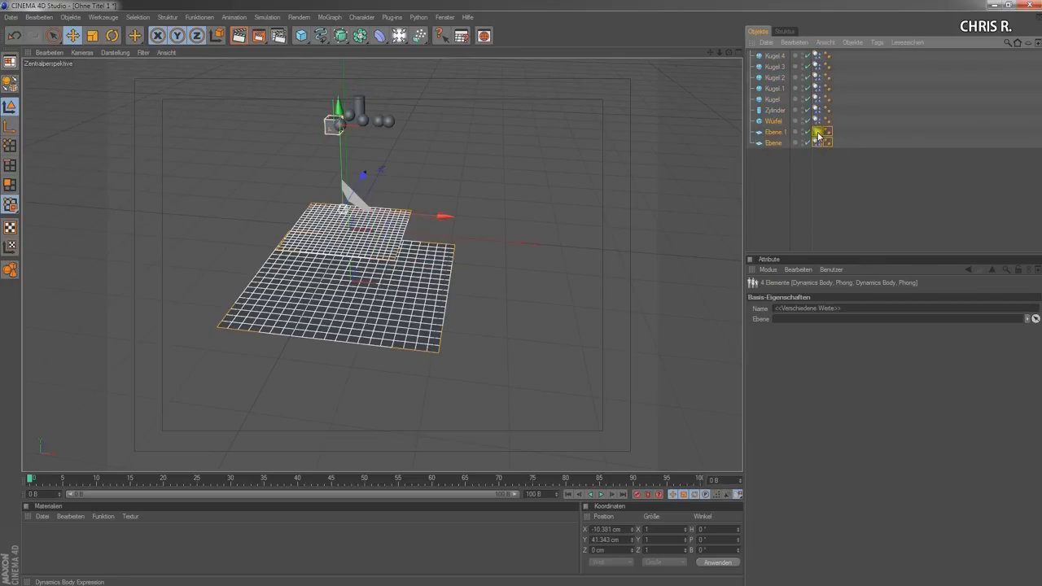
click(818, 133)
drag(815, 142, 815, 145)
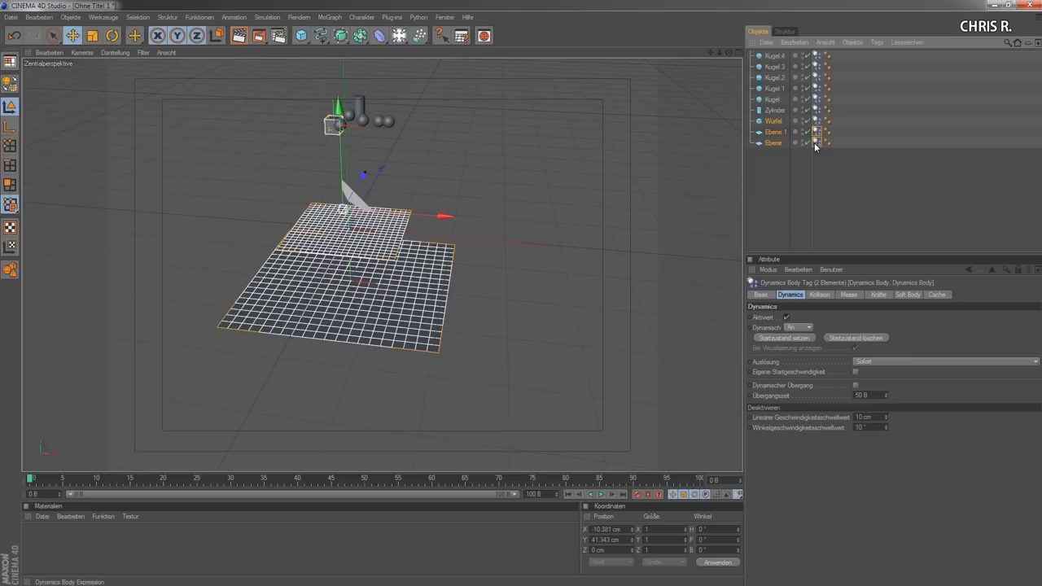
click(894, 232)
click(795, 337)
click(761, 333)
click(811, 327)
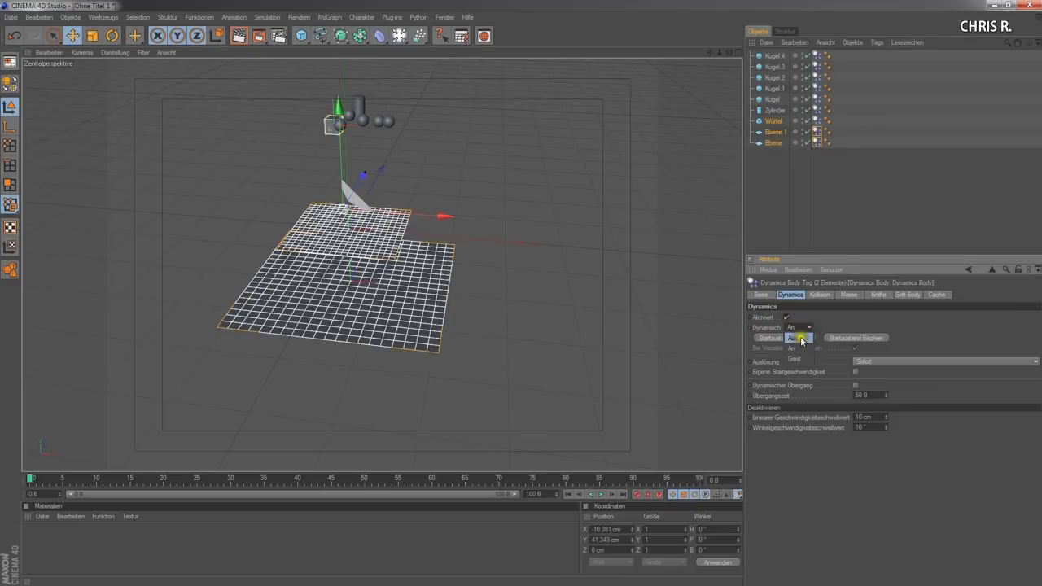
click(801, 337)
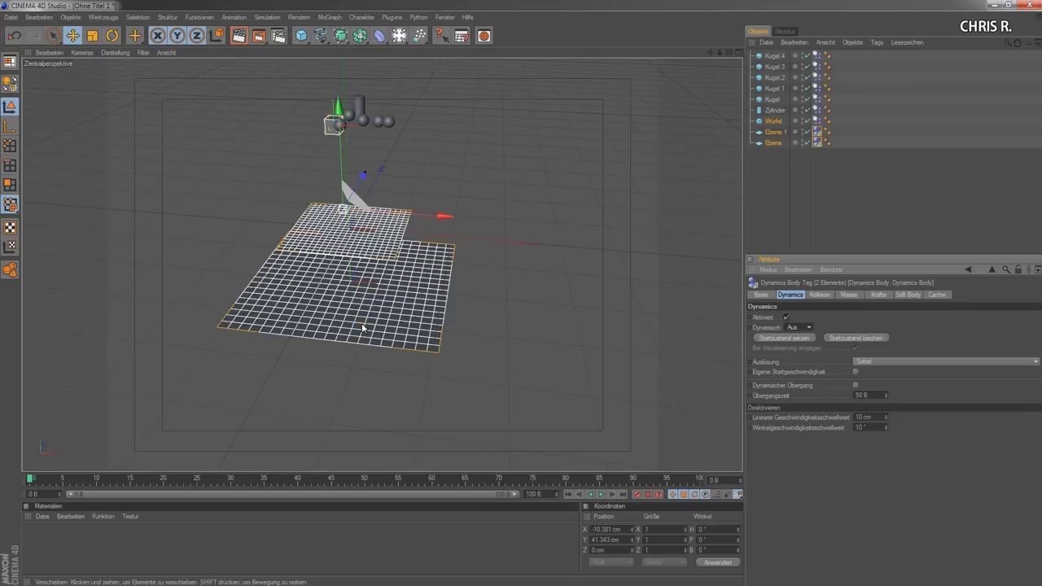
Play the simulation up to frame 90 as objects land on the upper plane, then deselect.
click(605, 494)
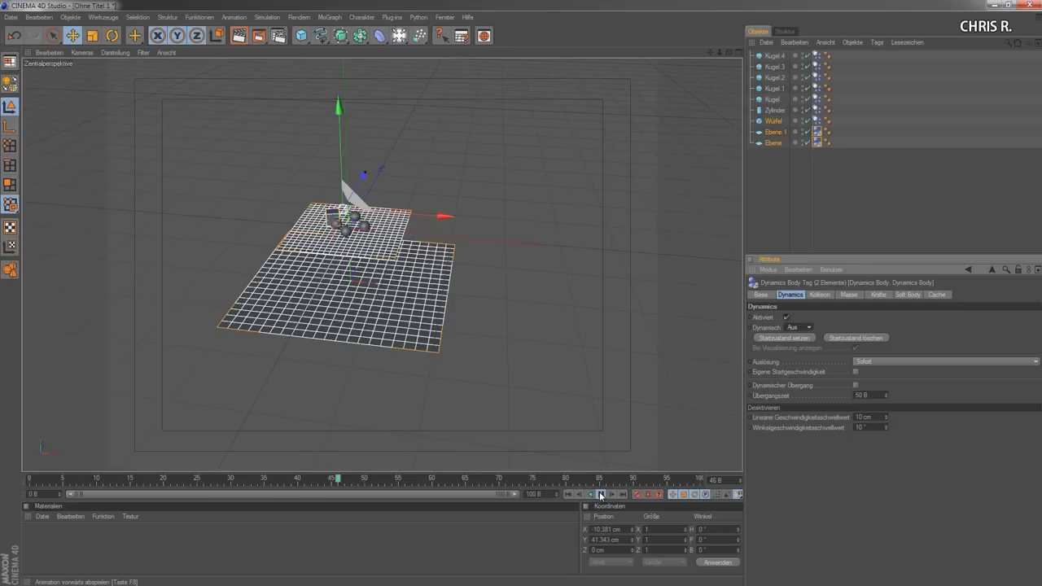
click(601, 494)
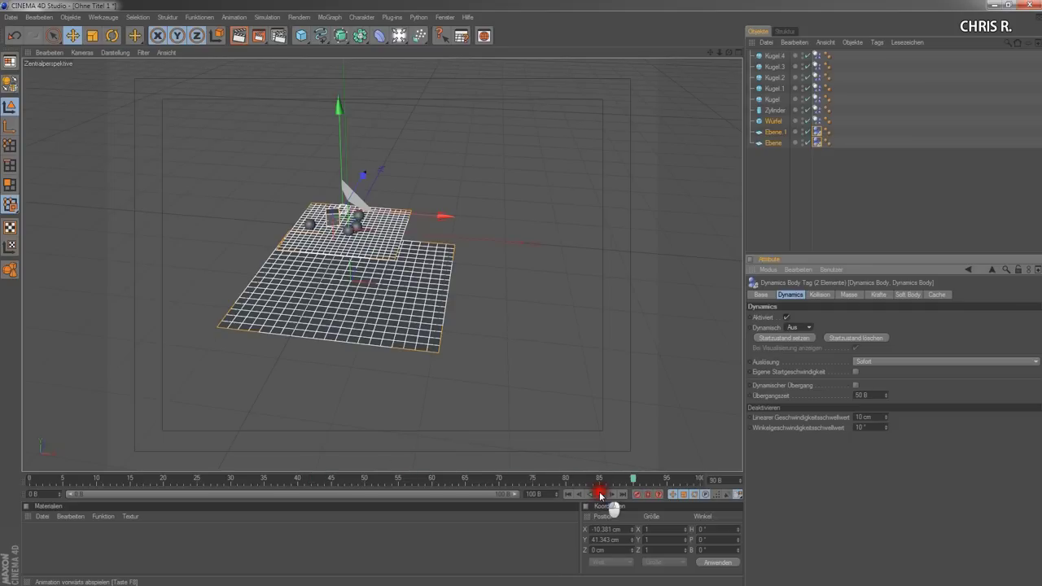
drag(304, 211, 388, 254)
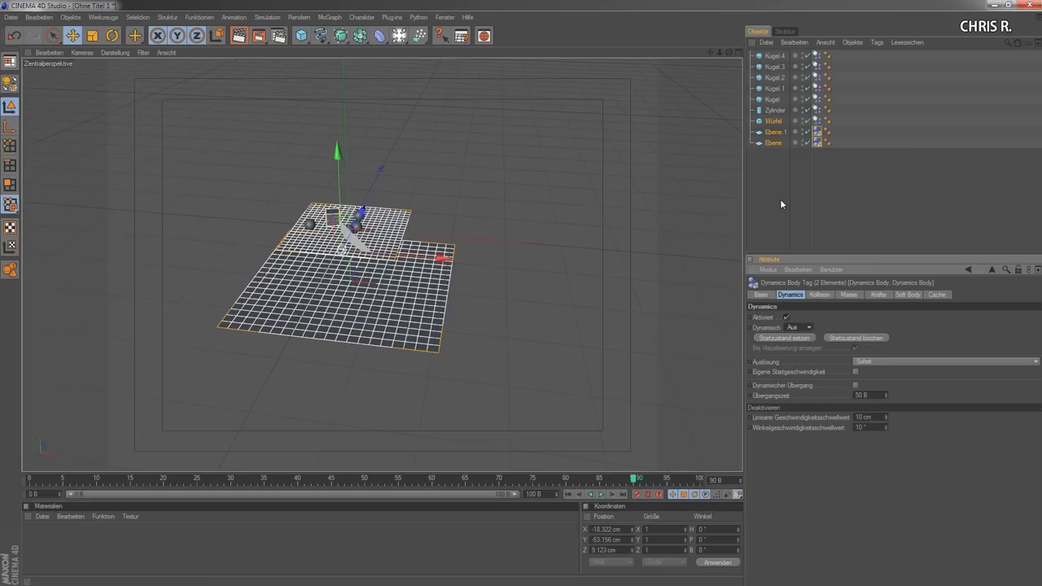
click(780, 199)
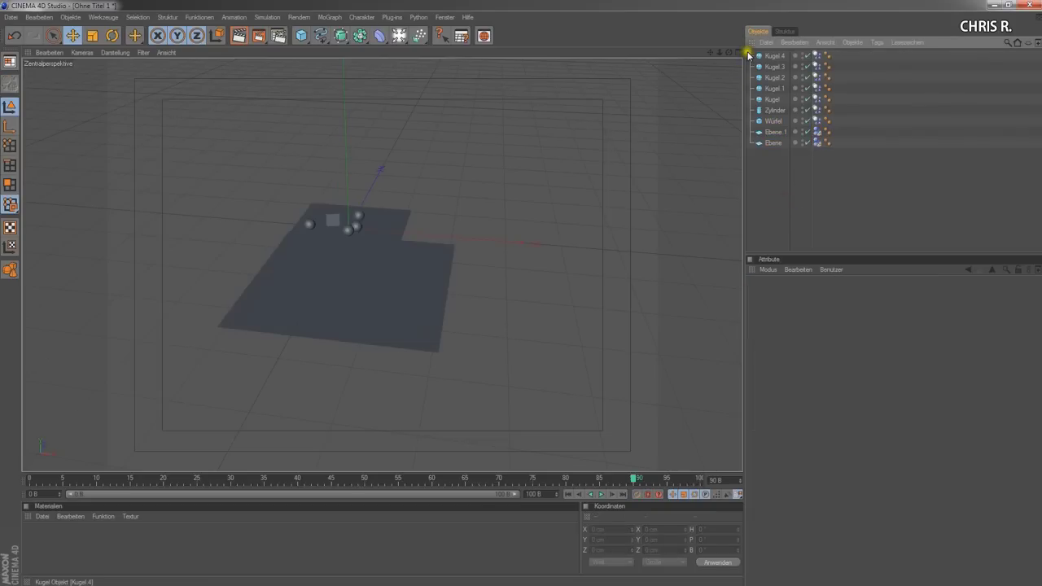
On the Dynamics Body tags of Kugel 4 through Würfel, set Elastizität to 125 % and Reibung to 20 %.
mouse_move(745, 47)
mouse_down()
mouse_move(818, 85)
mouse_move(841, 127)
mouse_up()
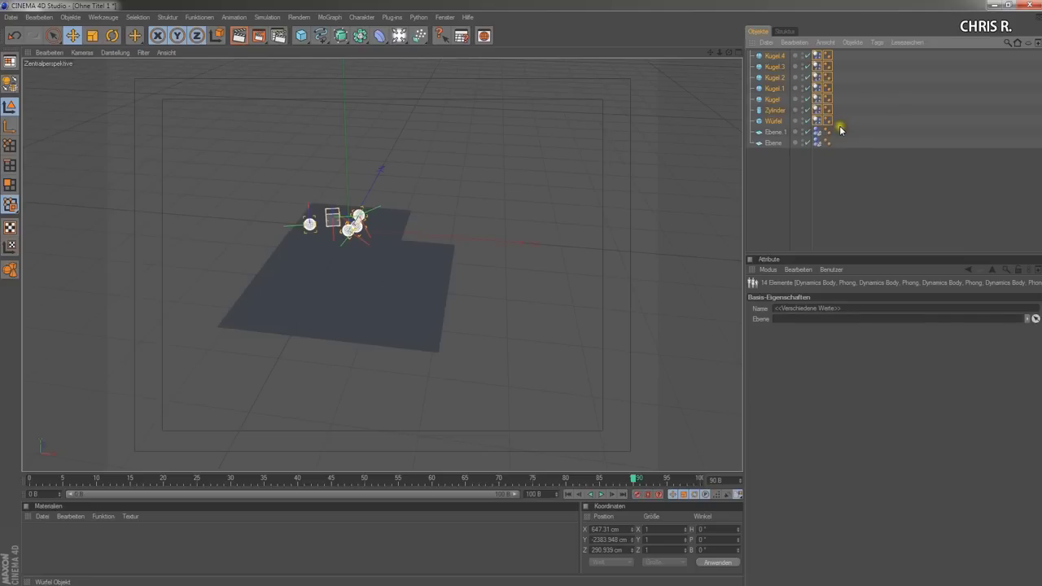
click(817, 55)
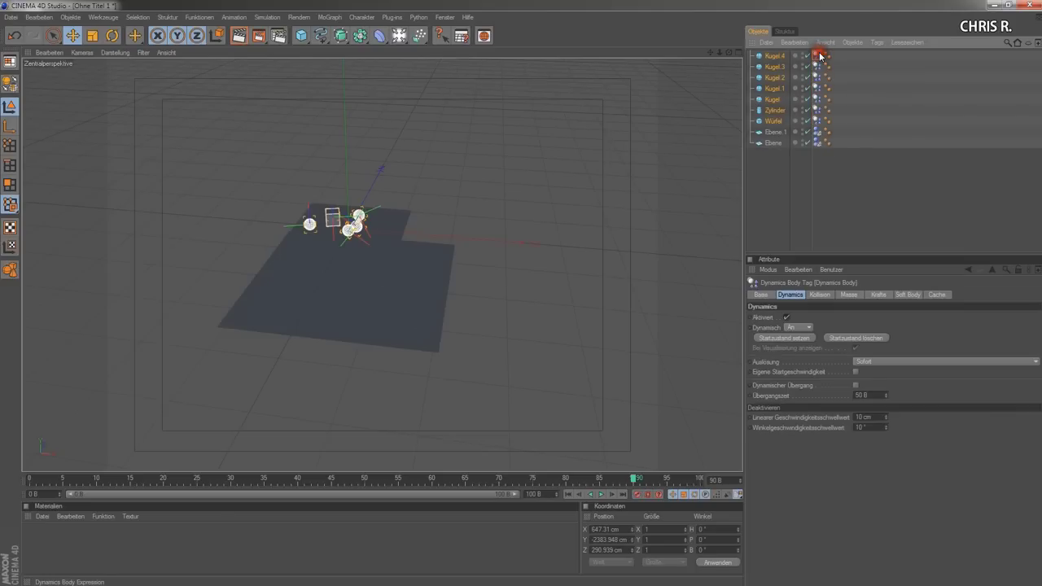
shift+click(817, 120)
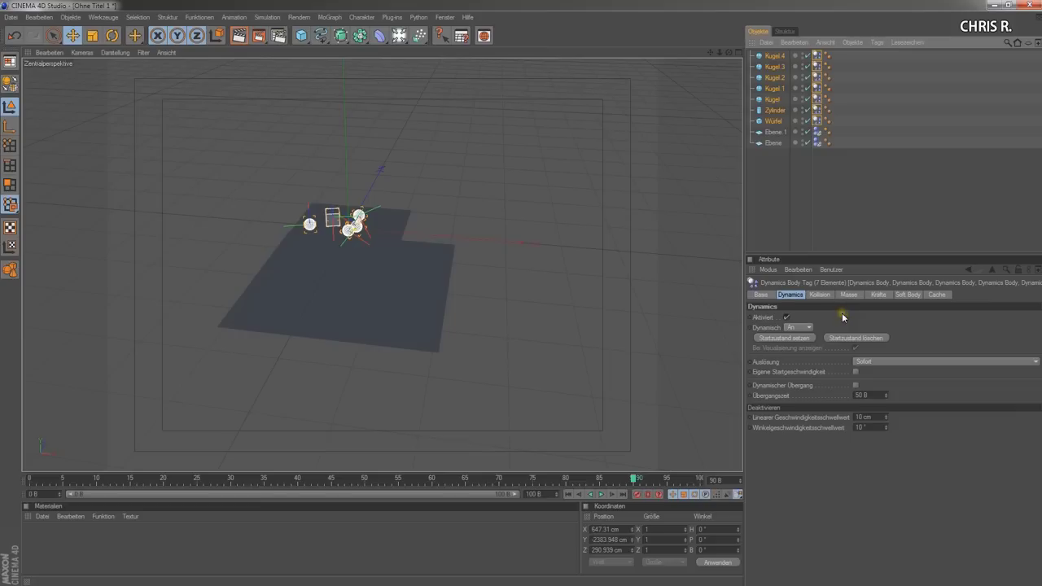
click(819, 295)
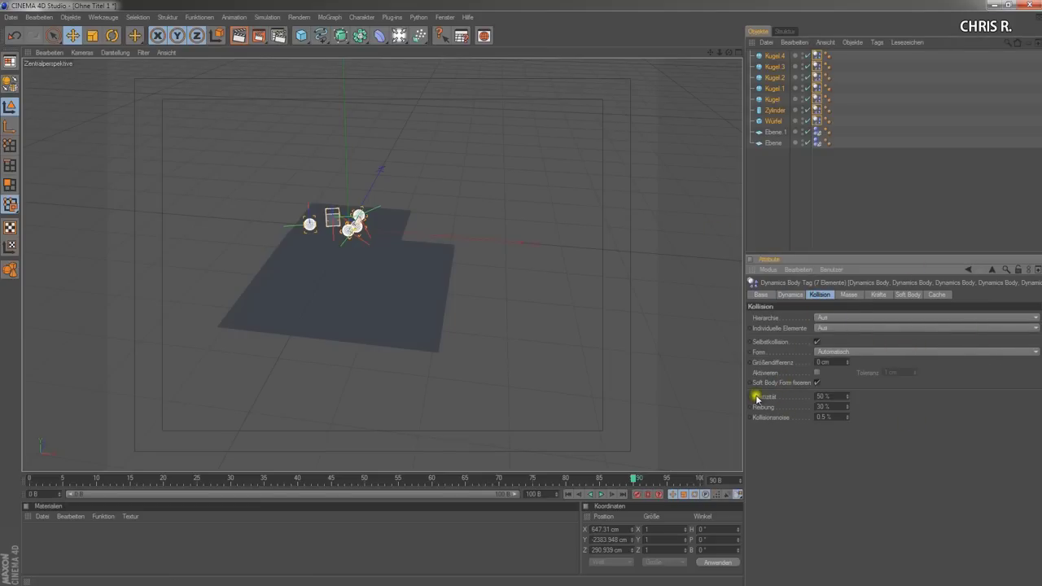
drag(850, 398, 848, 395)
drag(848, 407, 847, 404)
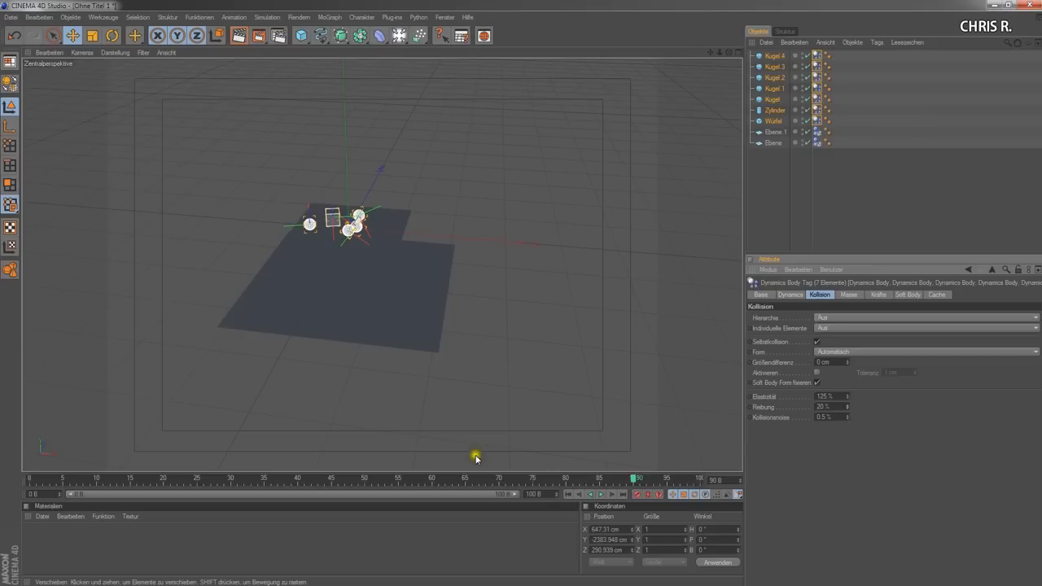
Replay the simulation from frame 0 to watch the objects bounce.
click(570, 498)
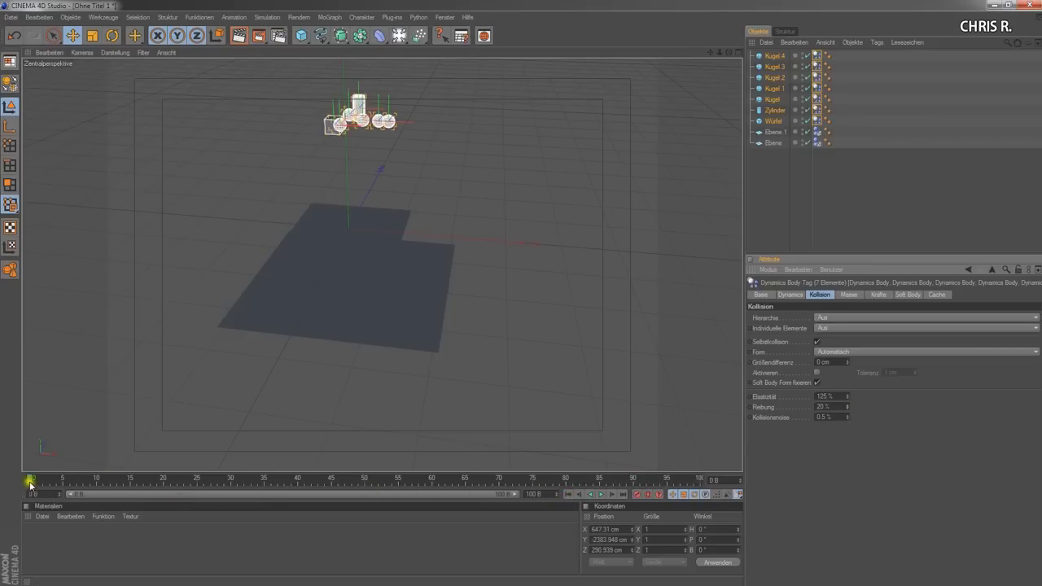
click(601, 495)
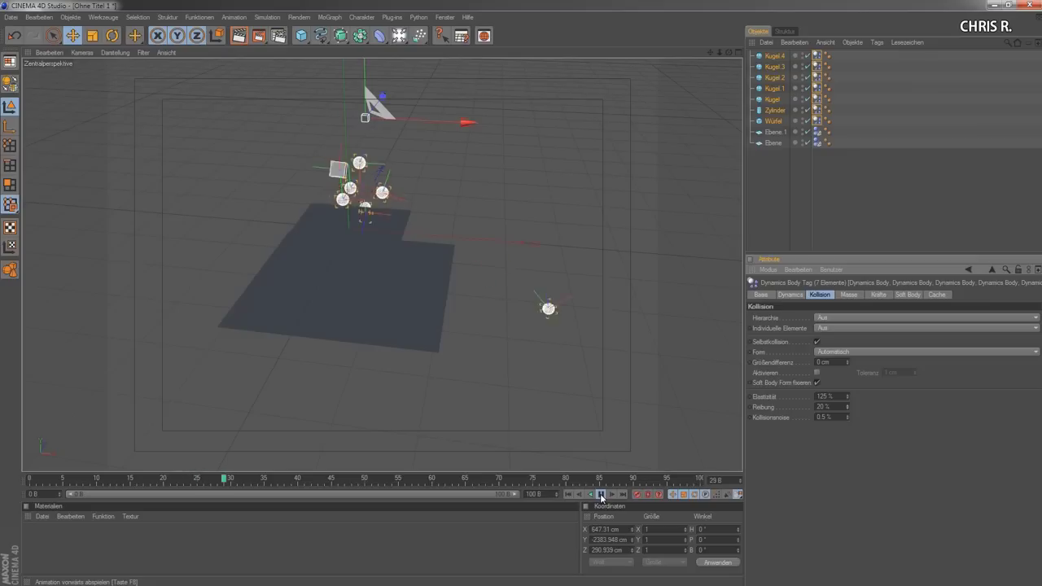
click(601, 494)
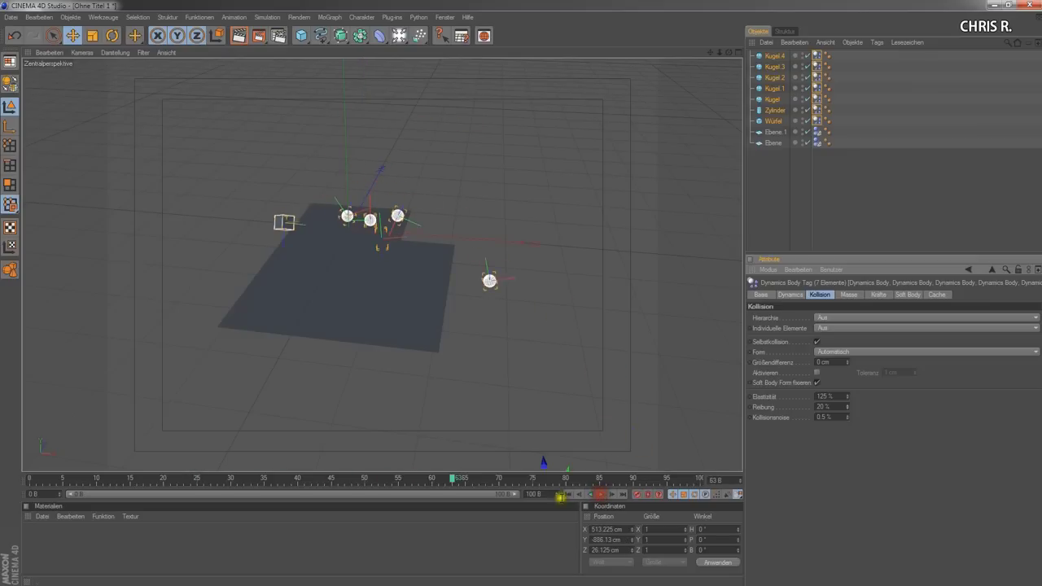
Set the end frame to 200, widen the preview range, and replay from the start to frame 181.
click(542, 494)
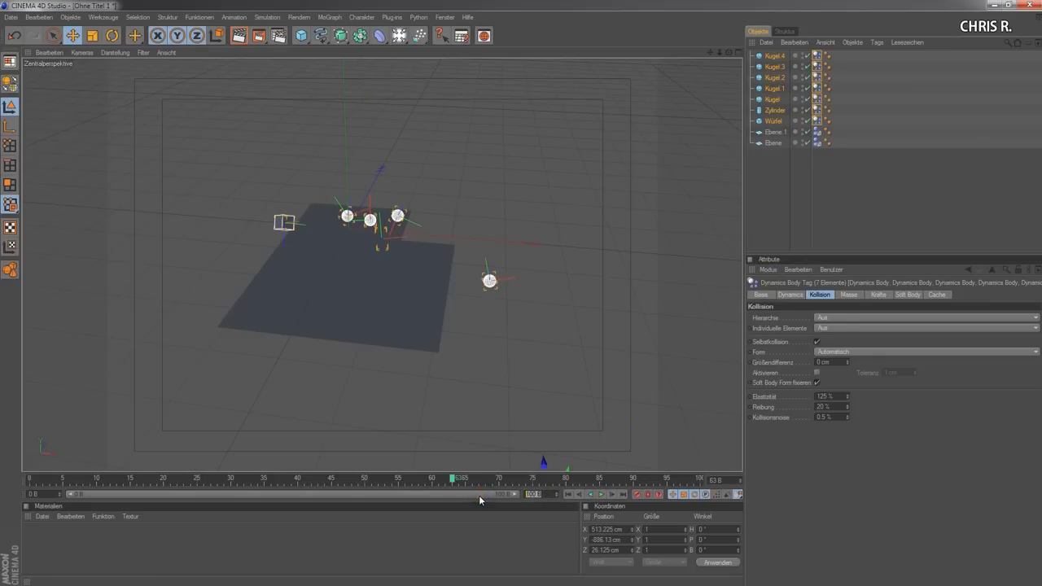
drag(508, 495, 499, 499)
key(Return)
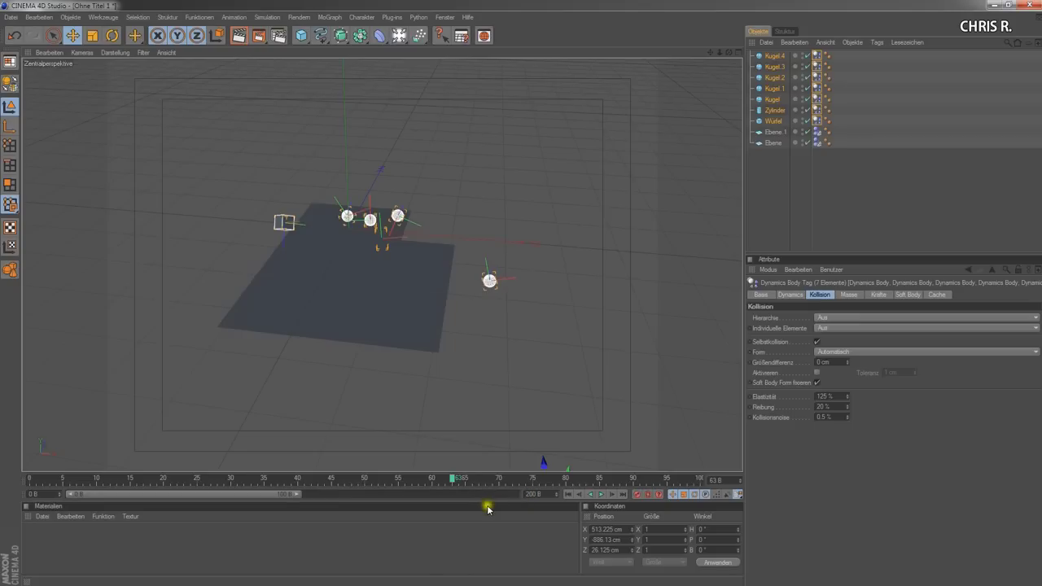
drag(298, 494, 522, 496)
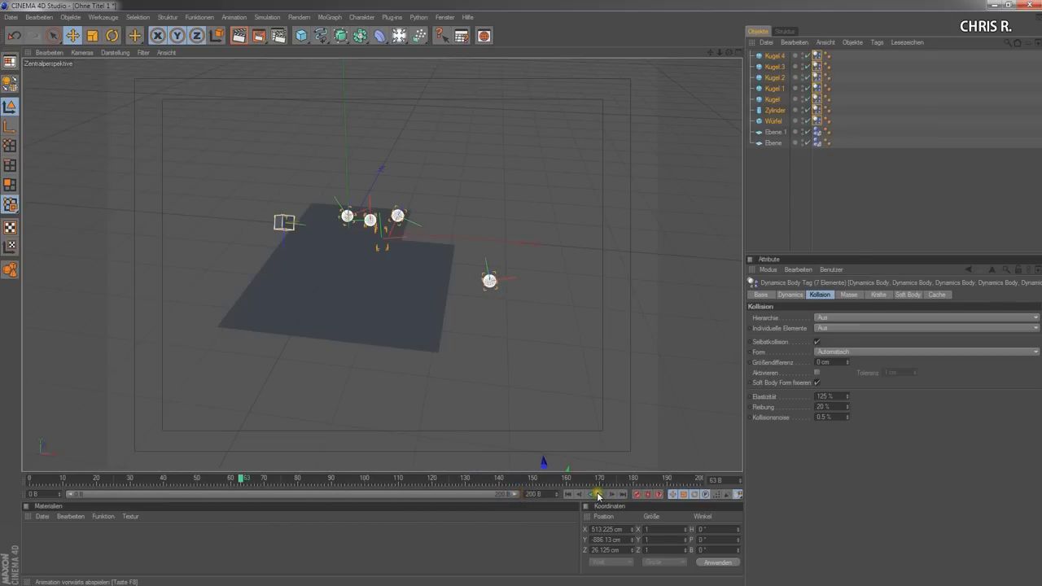
click(569, 494)
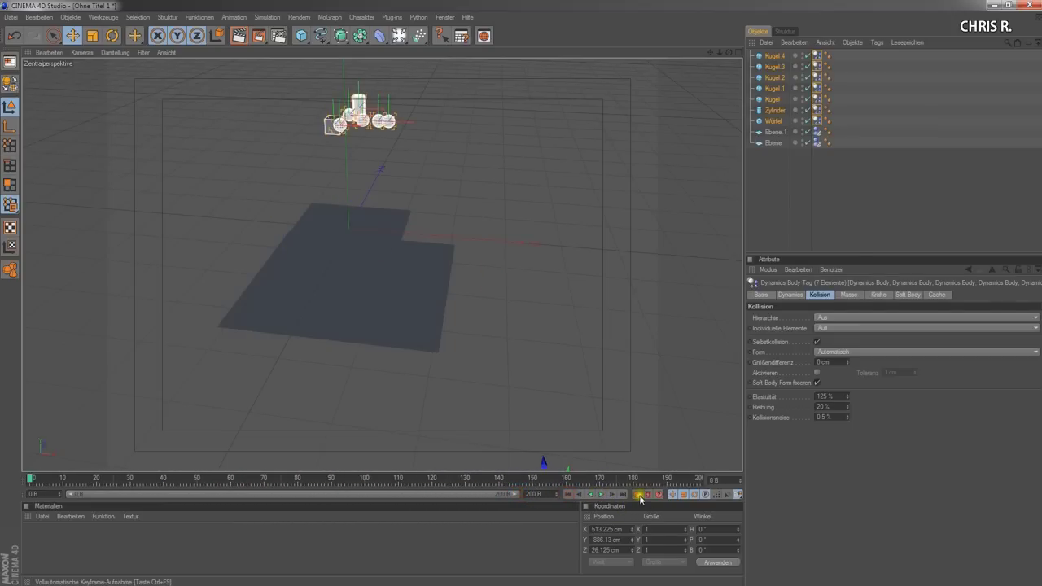
click(602, 494)
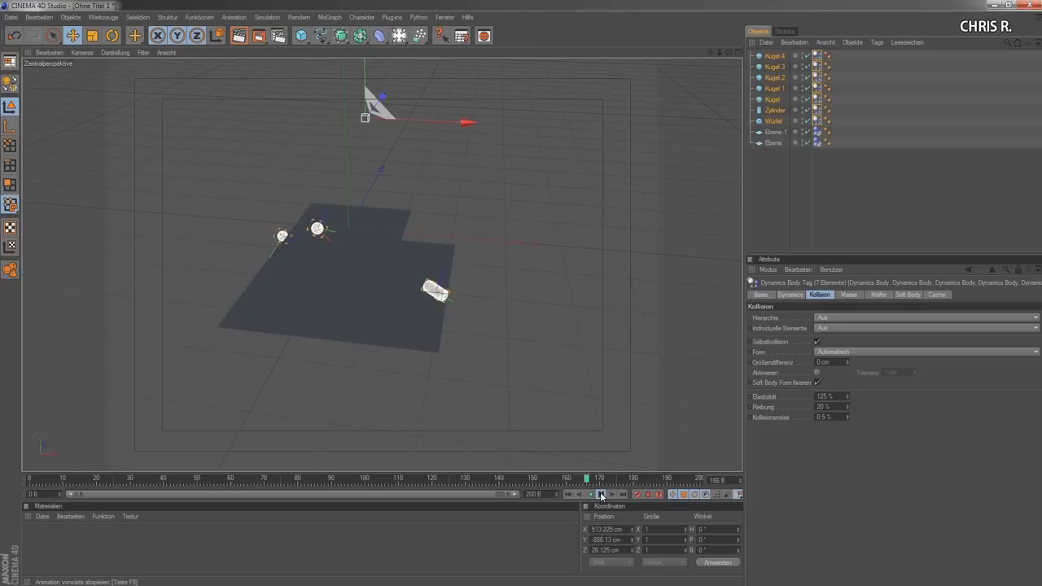
click(602, 494)
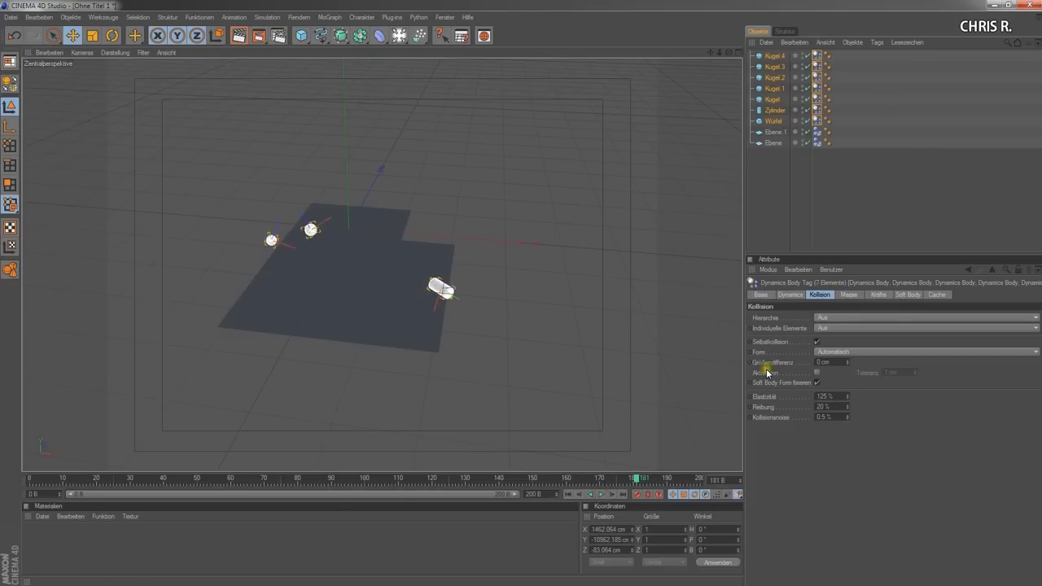
click(776, 174)
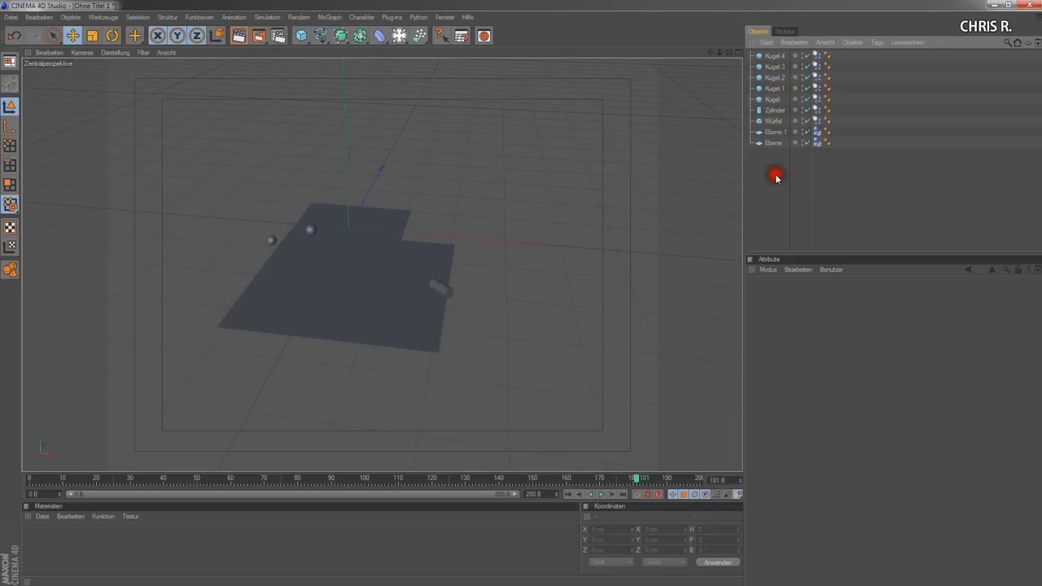
Raise Kugel 2's Elastizität to 200 % and replay the simulation from frame 0 to frame 162.
click(772, 78)
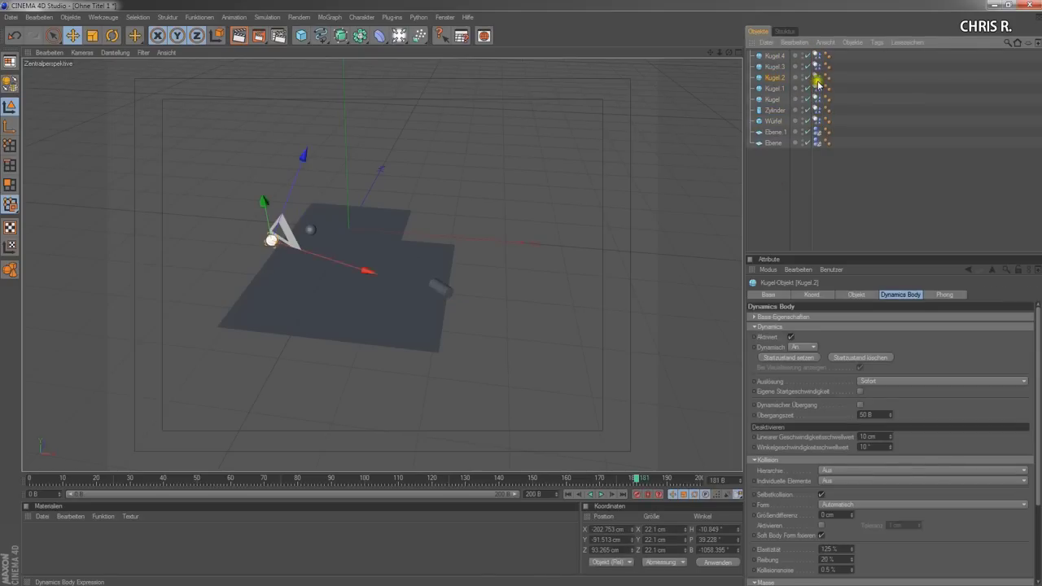
click(817, 80)
click(848, 401)
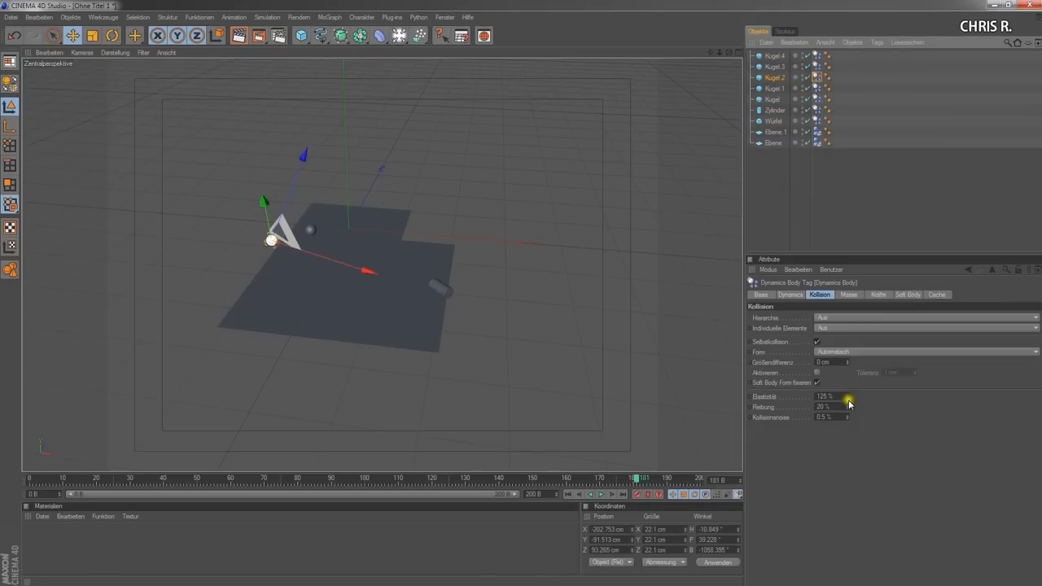
click(848, 397)
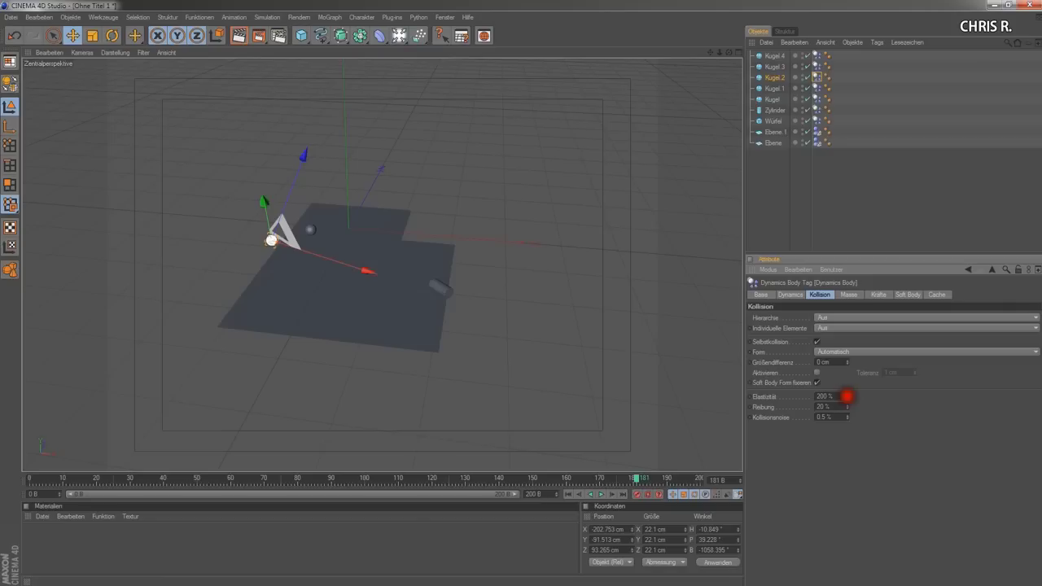
click(569, 495)
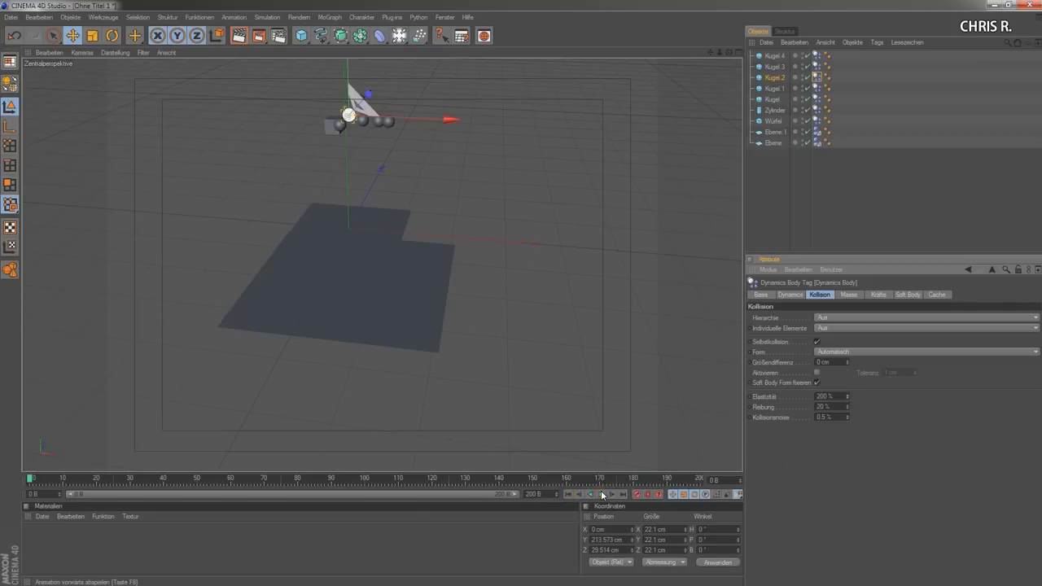
click(602, 494)
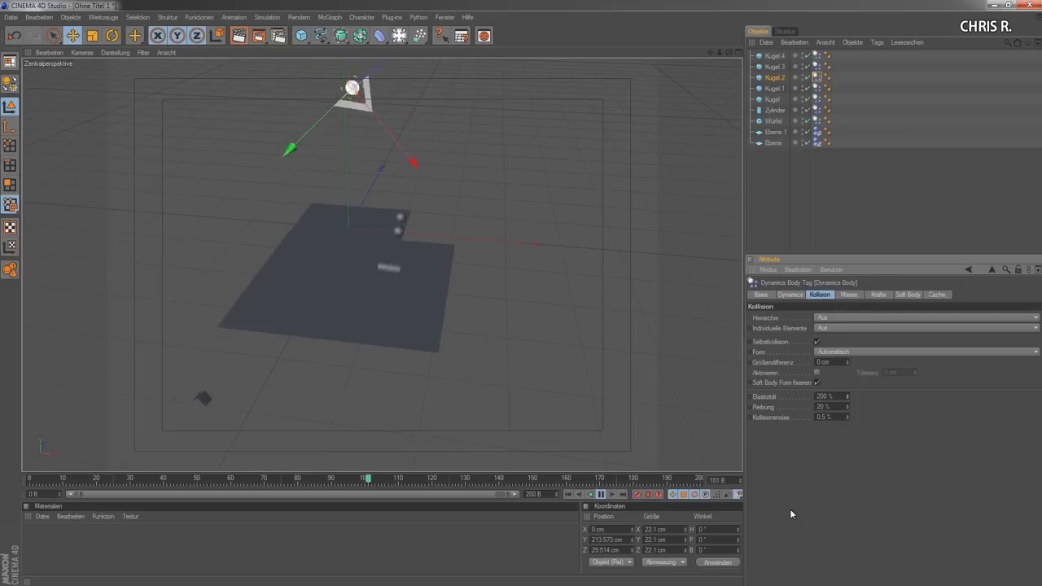
click(602, 494)
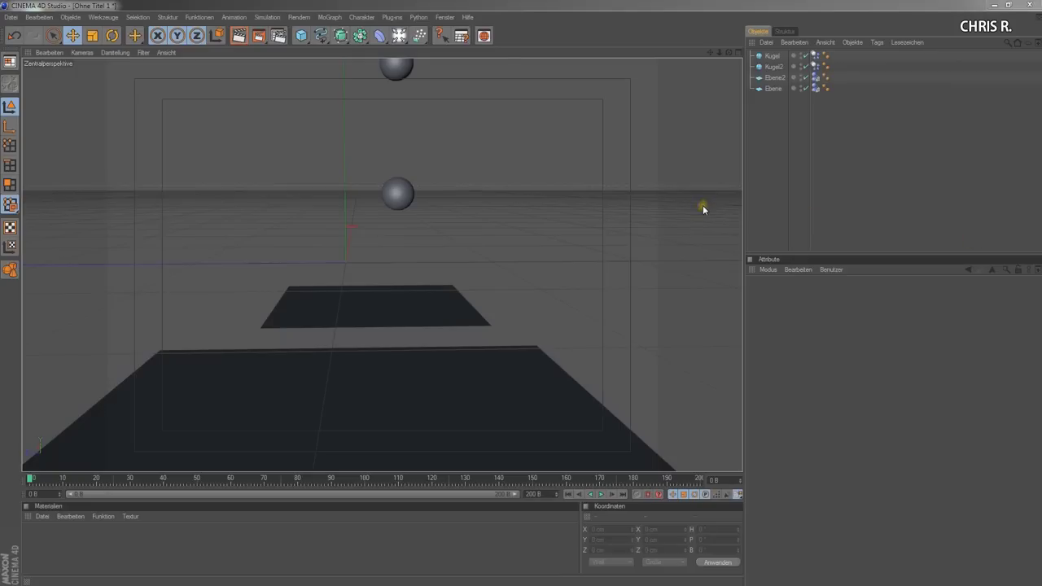
Test-play both spheres dropping, rewind to frame 0, and select the lower sphere Kugel2.
click(435, 186)
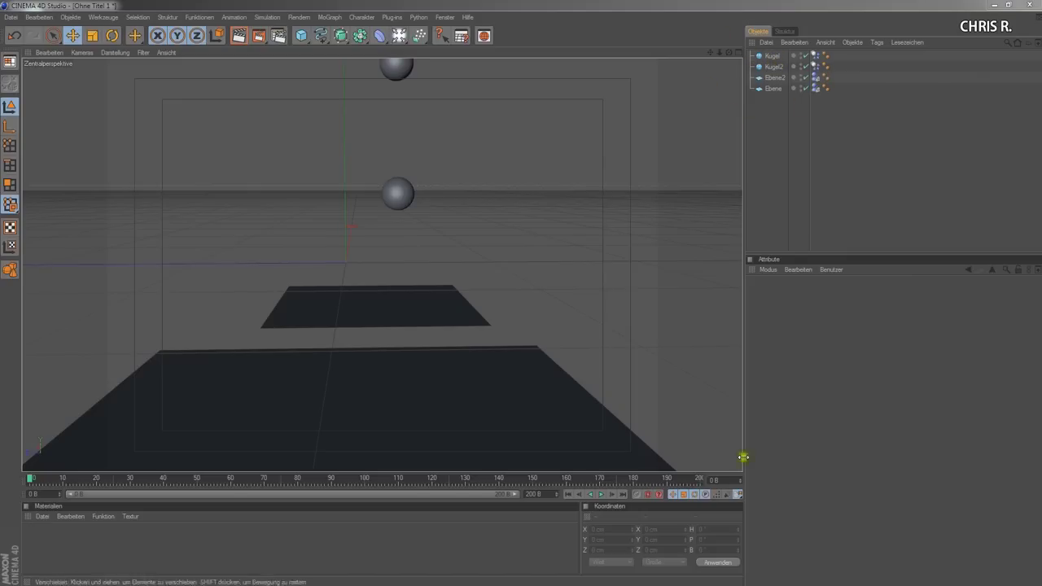
click(598, 494)
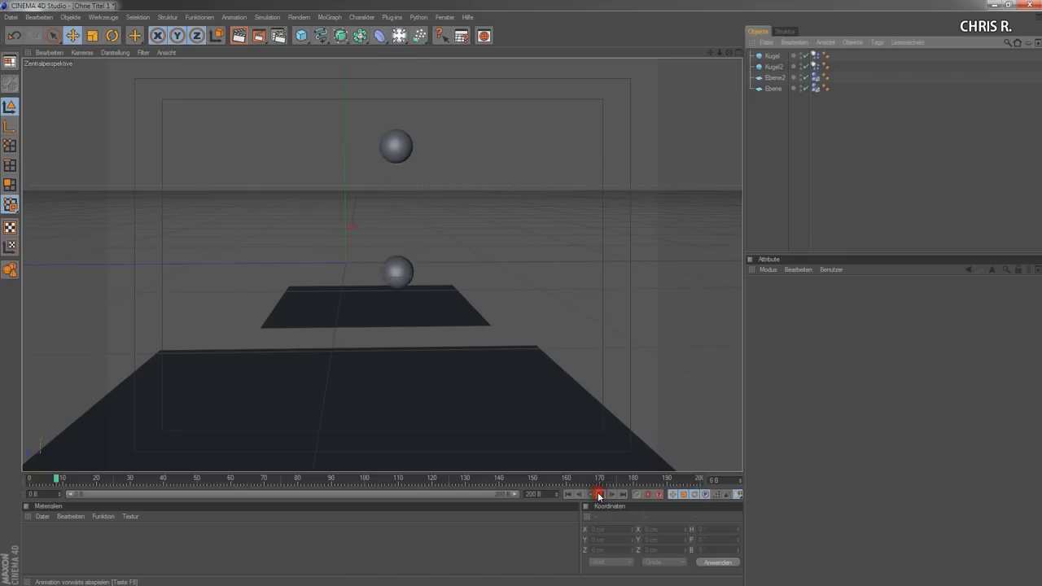
click(598, 494)
click(568, 494)
click(597, 494)
click(568, 496)
click(597, 495)
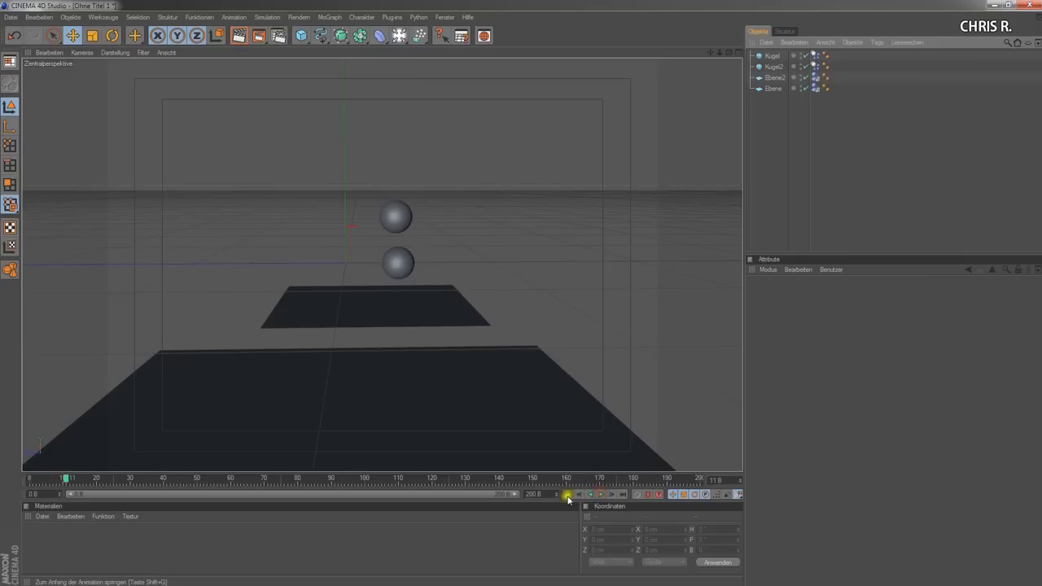
click(568, 496)
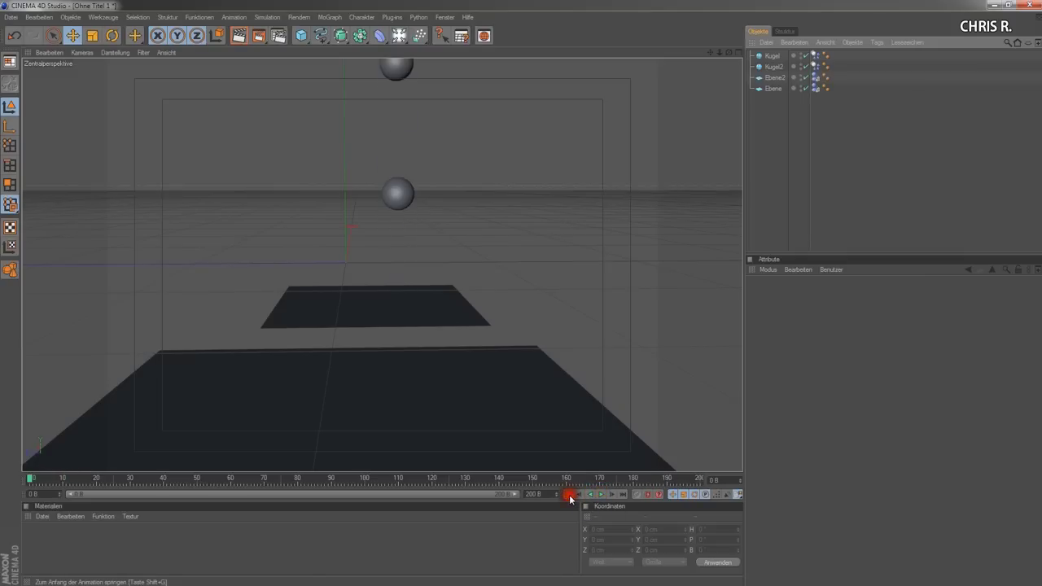
click(399, 197)
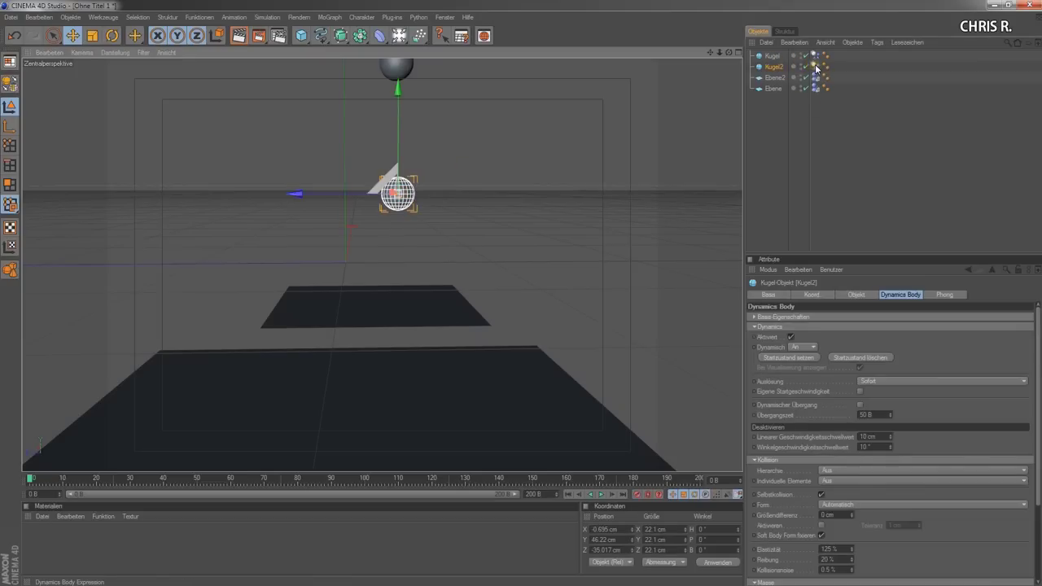
Set Kugel2's Dynamics Body trigger (Auslösung) to Bei Kollision and play the simulation.
click(816, 68)
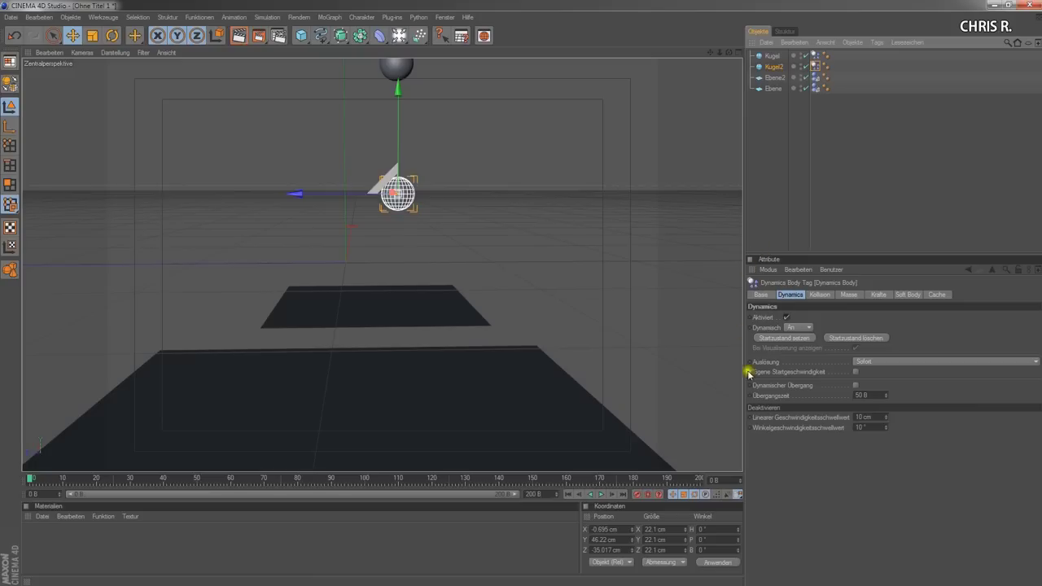
click(789, 295)
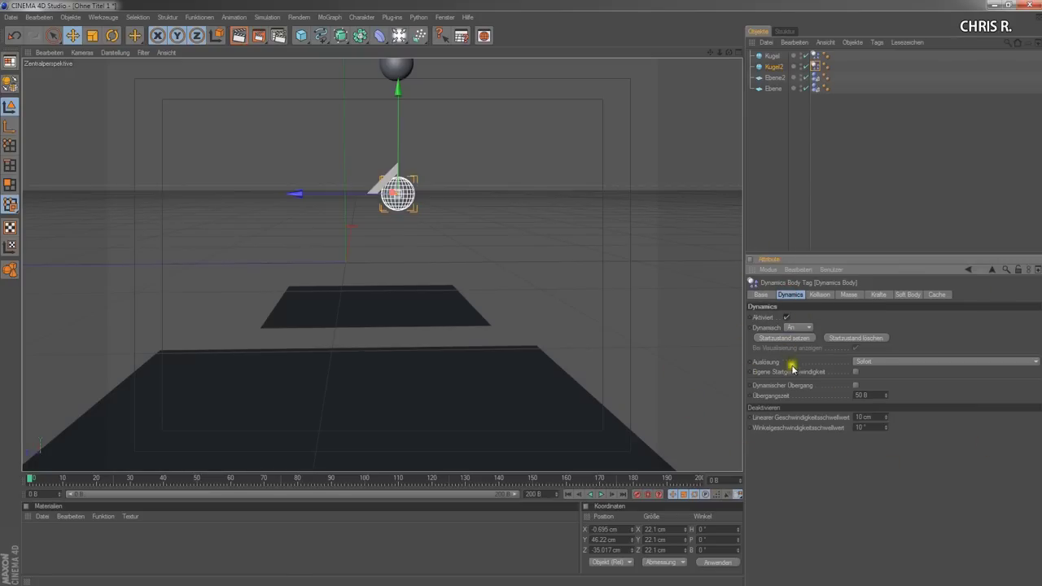
click(865, 361)
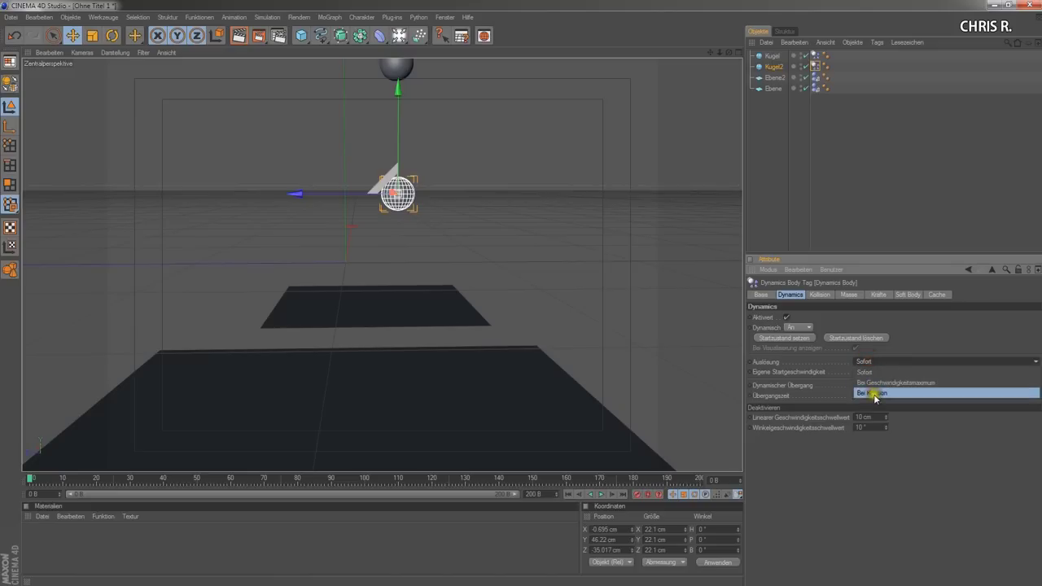
click(874, 394)
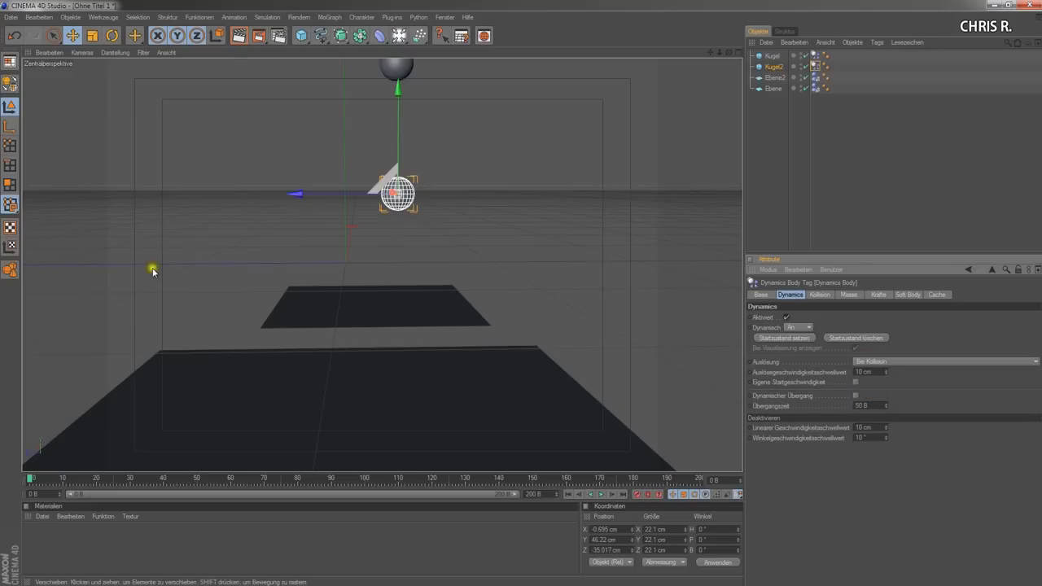
click(601, 495)
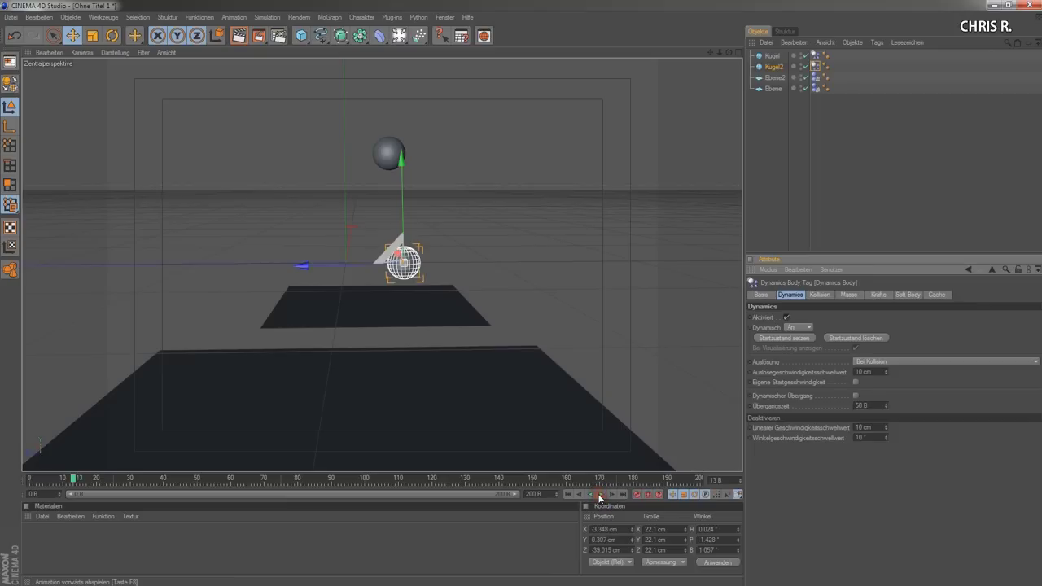
Replay the simulation from frame 0, stopping at frame 46 after Kugel strikes Kugel2.
click(567, 494)
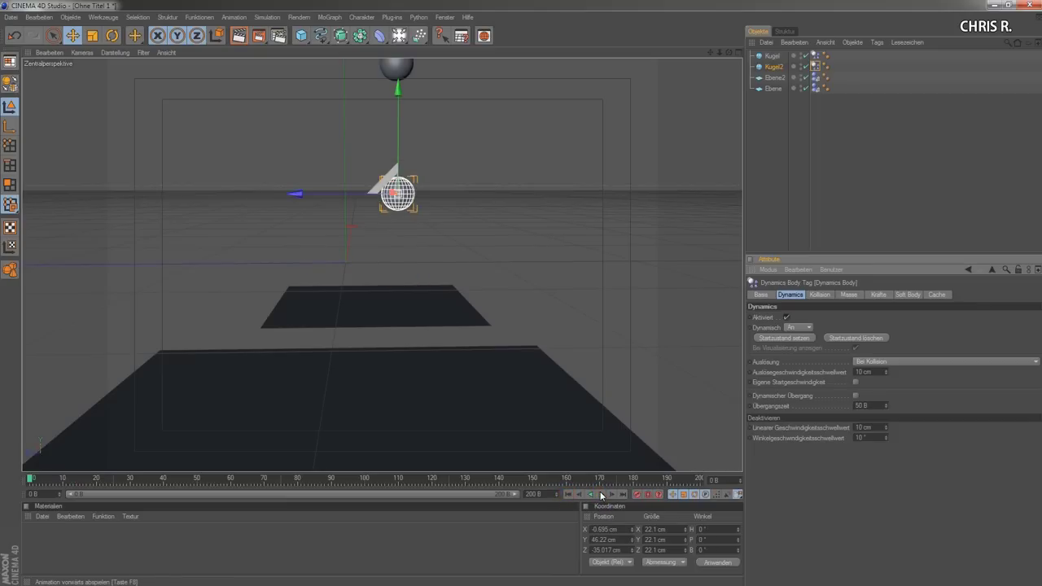
click(602, 495)
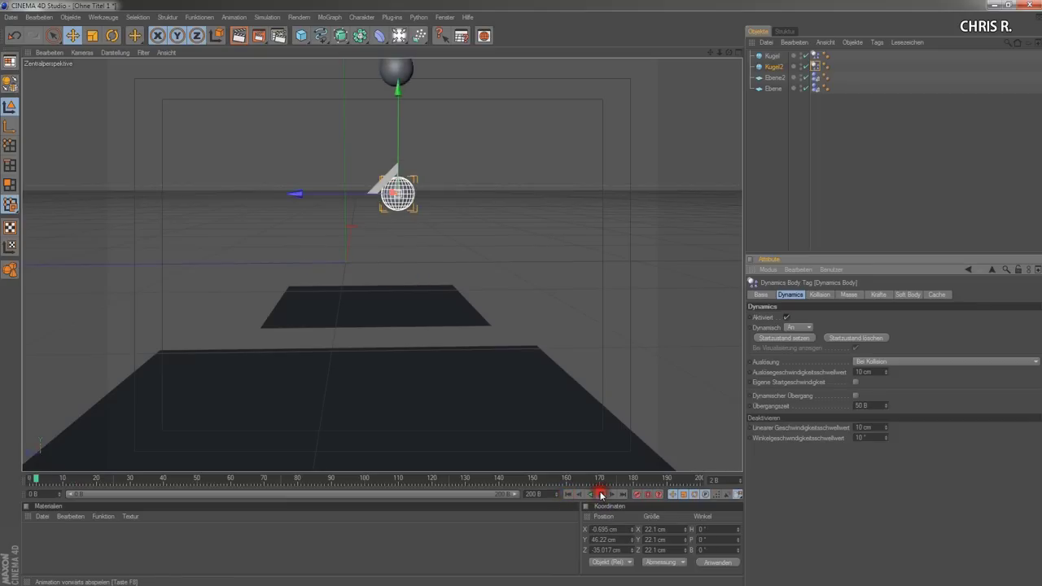
click(568, 494)
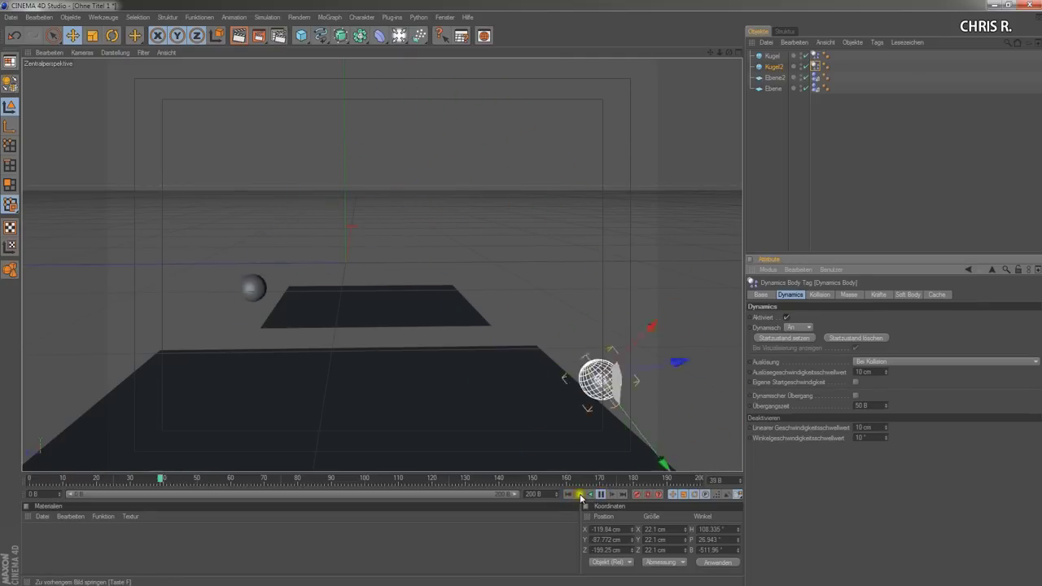
click(569, 494)
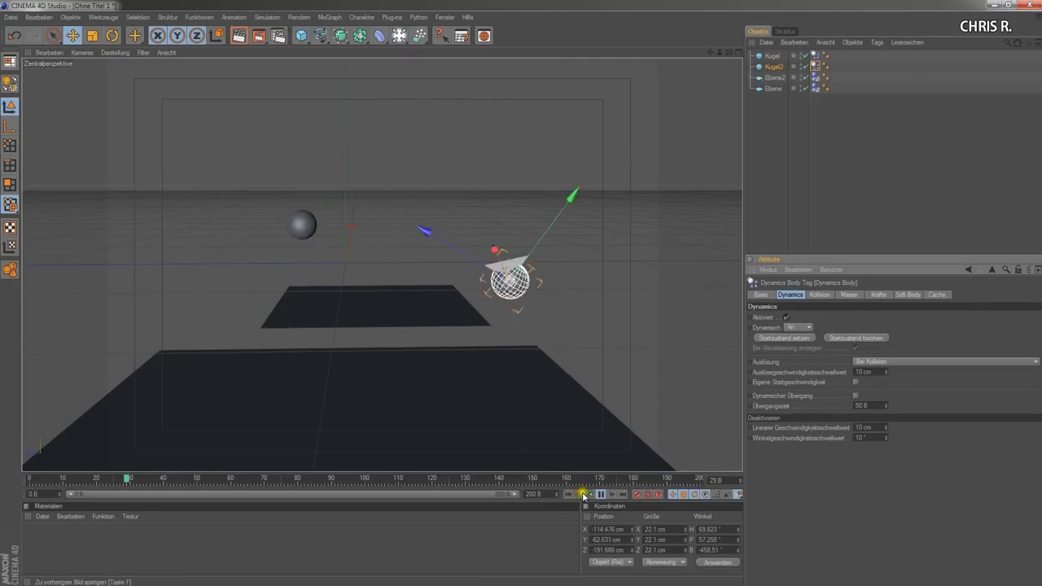
click(602, 494)
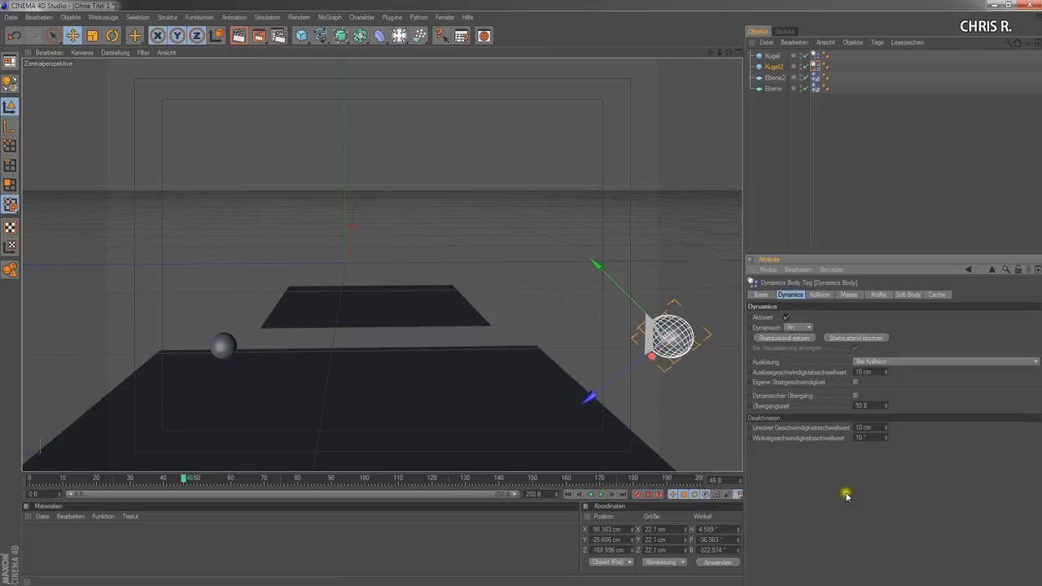